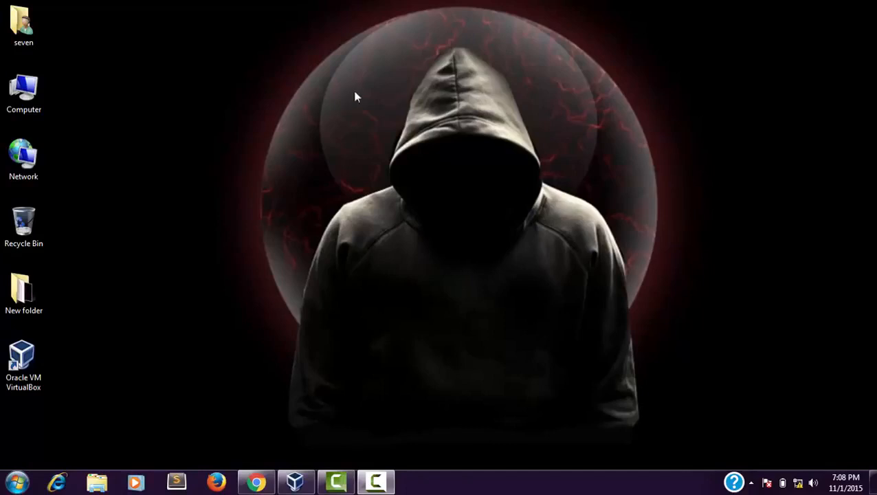
{"action": "right_click", "coordinate": [360, 88]}
{"action": "left_click", "coordinate": [401, 125]}
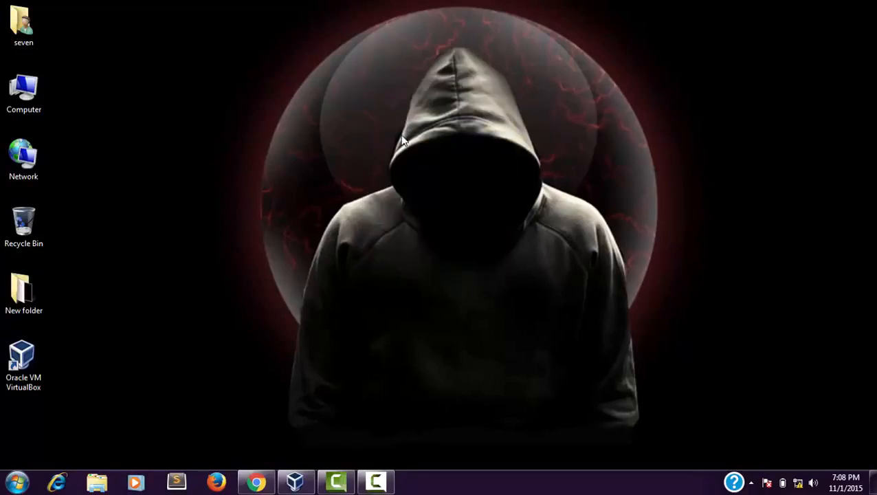
{"action": "right_click", "coordinate": [372, 104]}
{"action": "left_click", "coordinate": [428, 144]}
{"action": "right_click", "coordinate": [385, 67]}
{"action": "left_click", "coordinate": [422, 108]}
- Launch Oracle VM VirtualBox from the desktop and reposition its manager window
{"action": "double_click", "coordinate": [29, 358]}
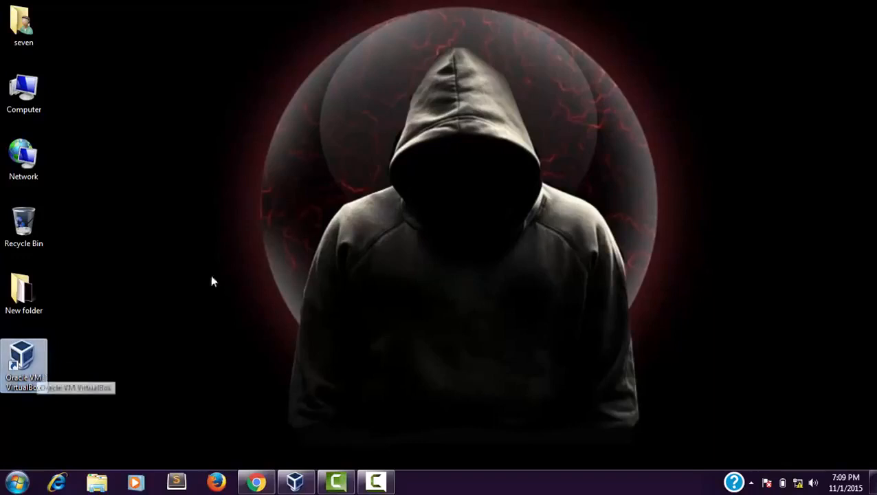
{"action": "right_click", "coordinate": [425, 90]}
{"action": "left_click", "coordinate": [474, 129]}
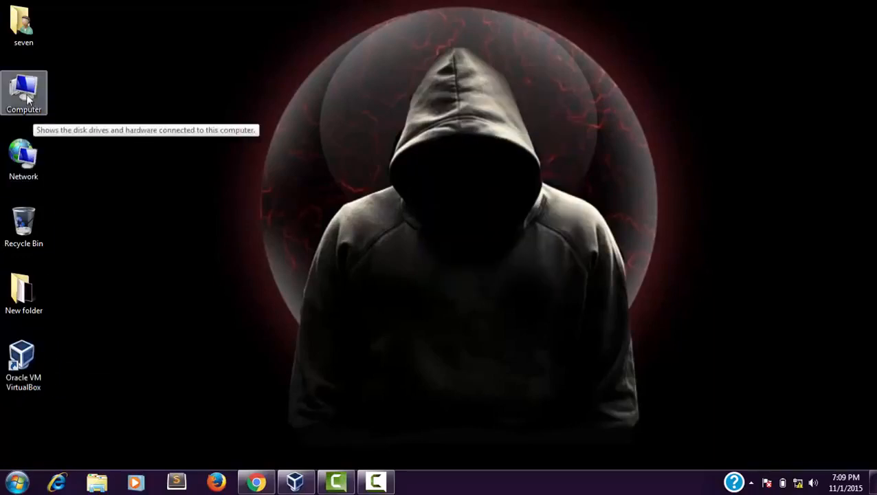
{"action": "right_click", "coordinate": [375, 75]}
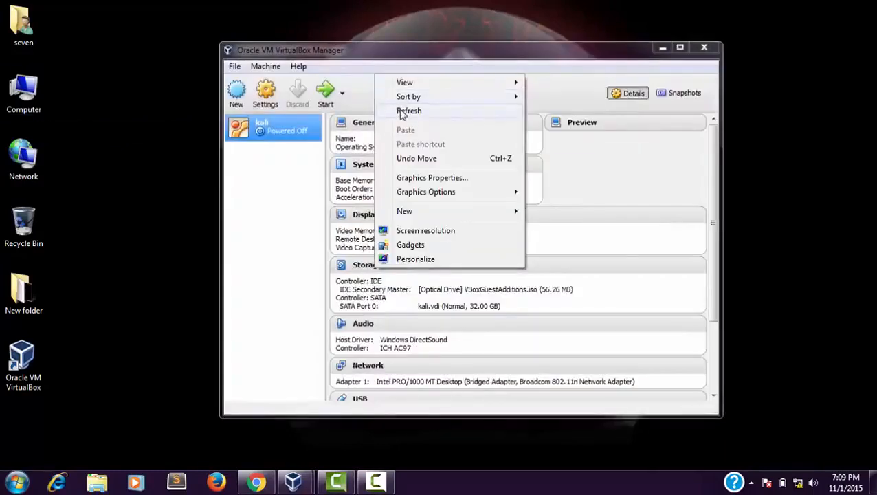
{"action": "left_click", "coordinate": [406, 111]}
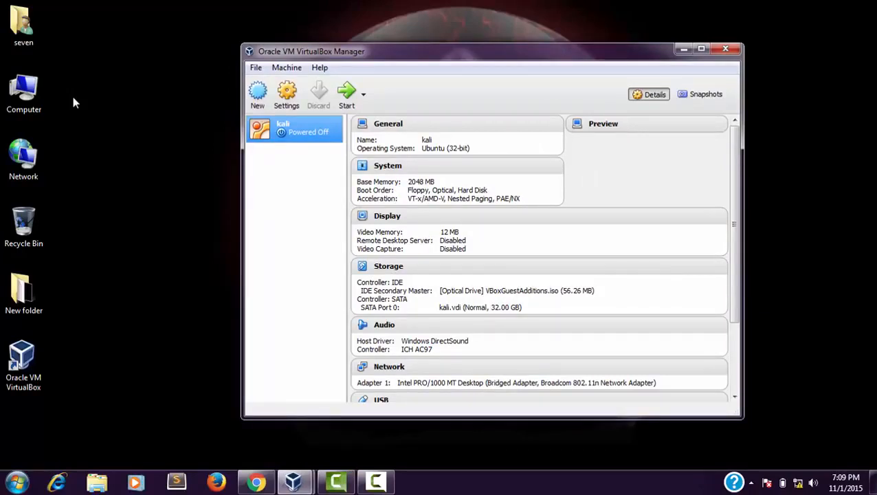
{"action": "right_click", "coordinate": [490, 22]}
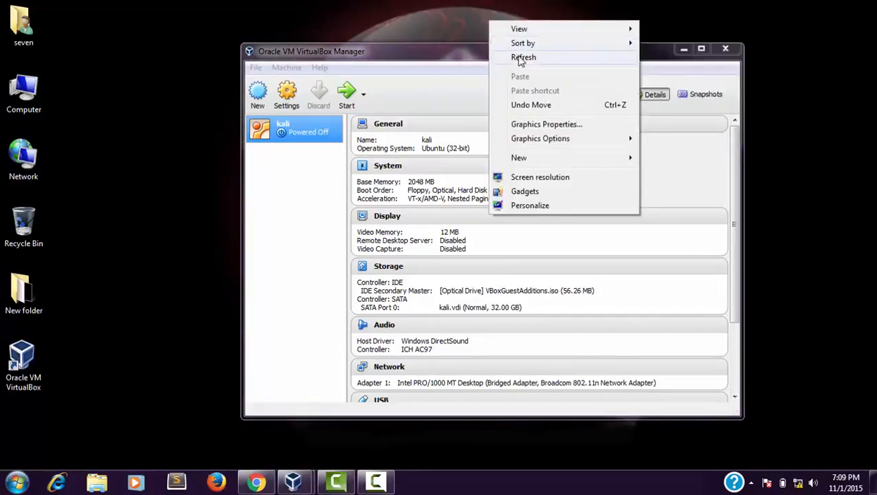
{"action": "left_click", "coordinate": [513, 58]}
{"action": "left_click_drag", "start_coordinate": [511, 58], "coordinate": [467, 64]}
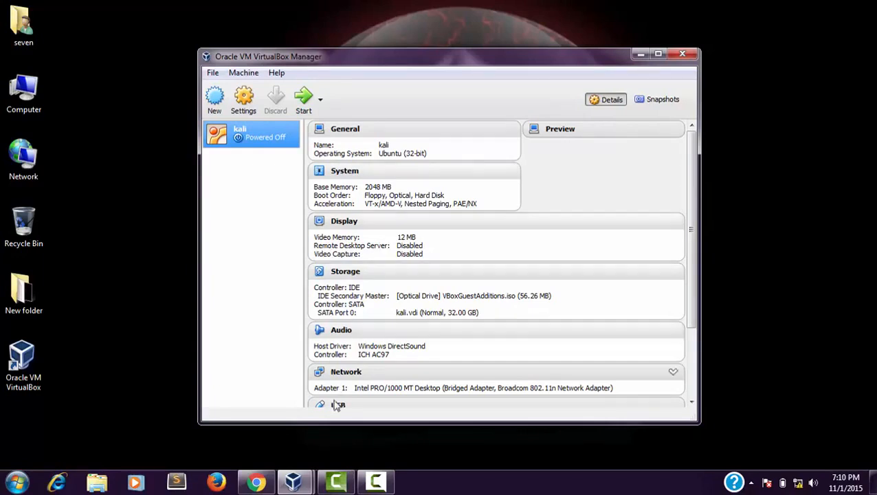
- Switch to Chrome and review the VirtualBox platform packages on the VirtualBox downloads page
{"action": "left_click", "coordinate": [256, 481]}
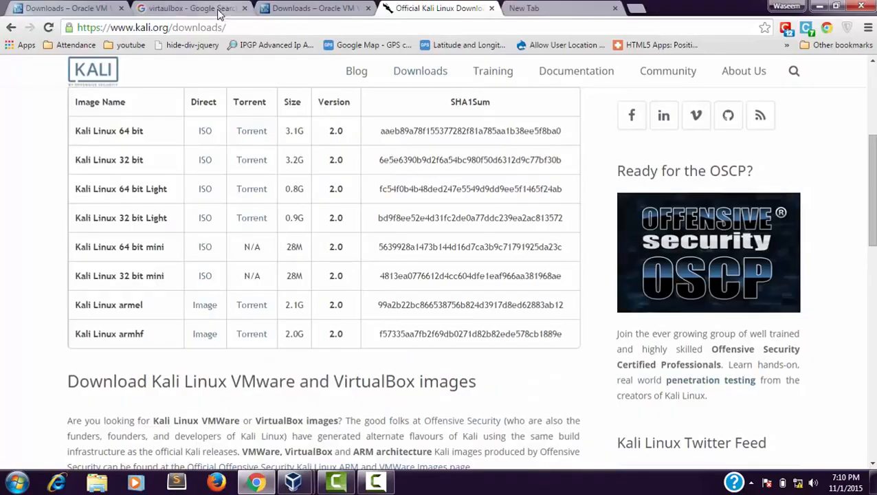
{"action": "left_click", "coordinate": [89, 9]}
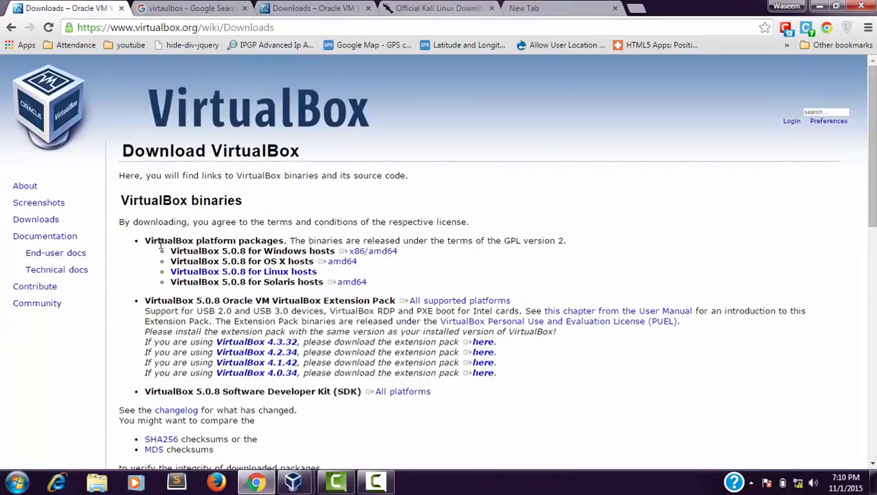
{"action": "left_click_drag", "start_coordinate": [143, 241], "coordinate": [270, 238]}
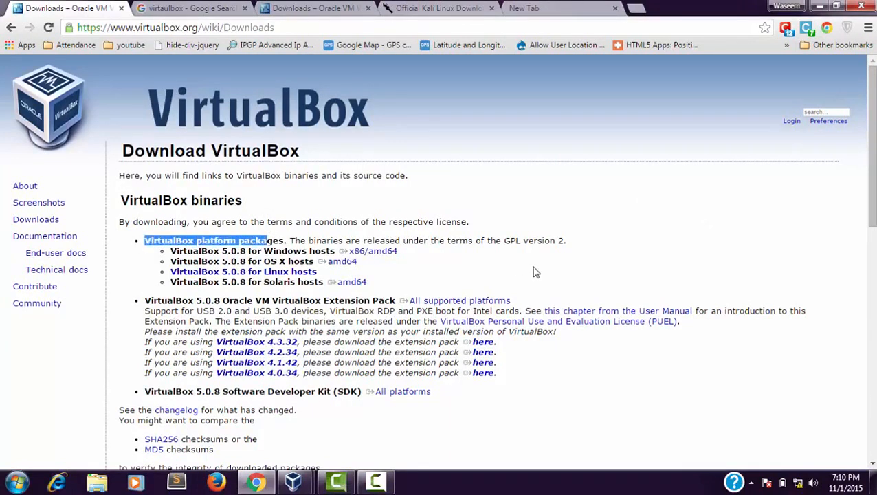
{"action": "left_click_drag", "start_coordinate": [451, 253], "coordinate": [341, 251]}
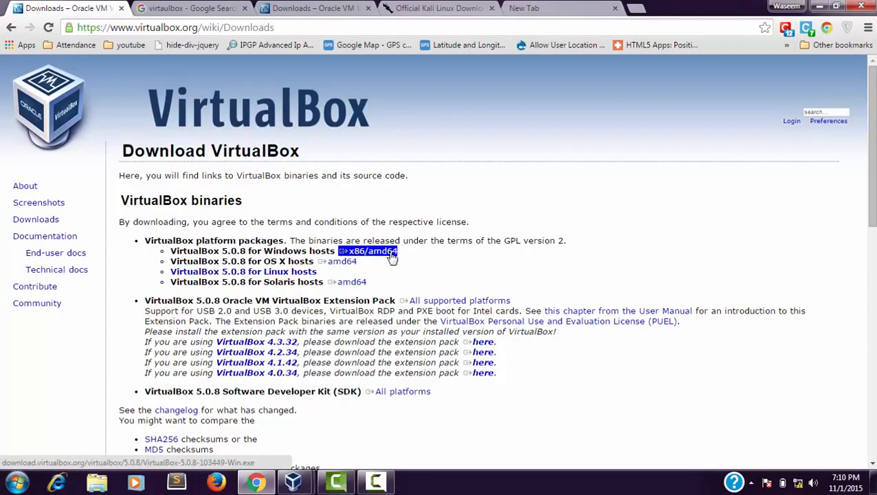
{"action": "left_click", "coordinate": [300, 220]}
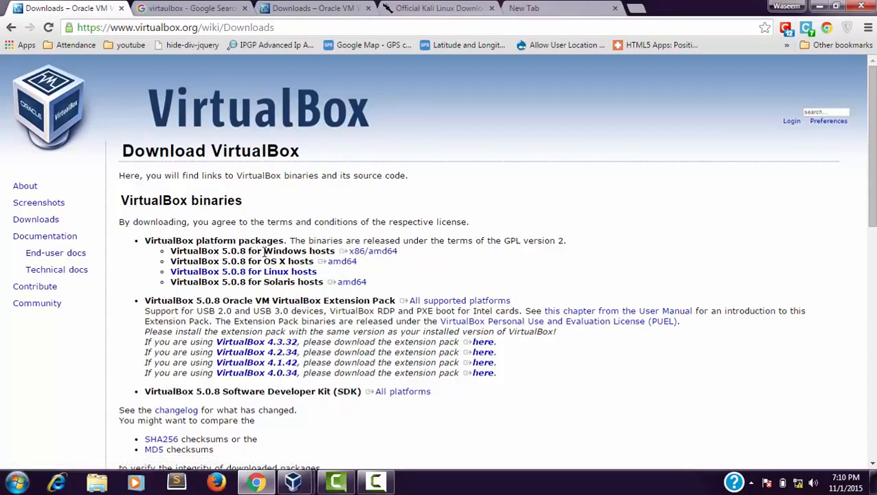
- Examine the Windows hosts entry and its x86/amd64 download link for VirtualBox 5.0.8
{"action": "left_click_drag", "start_coordinate": [263, 251], "coordinate": [335, 254]}
{"action": "left_click", "coordinate": [331, 250]}
{"action": "left_click", "coordinate": [326, 250]}
{"action": "left_click", "coordinate": [371, 252]}
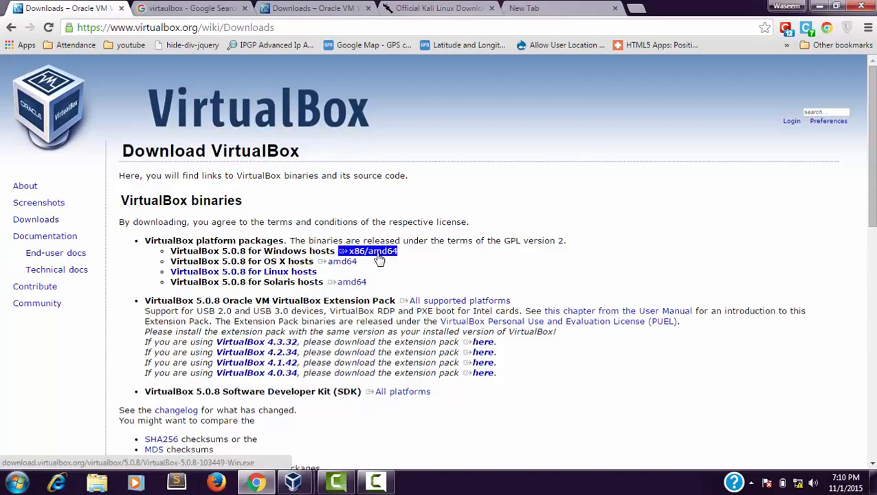
{"action": "left_click", "coordinate": [379, 262]}
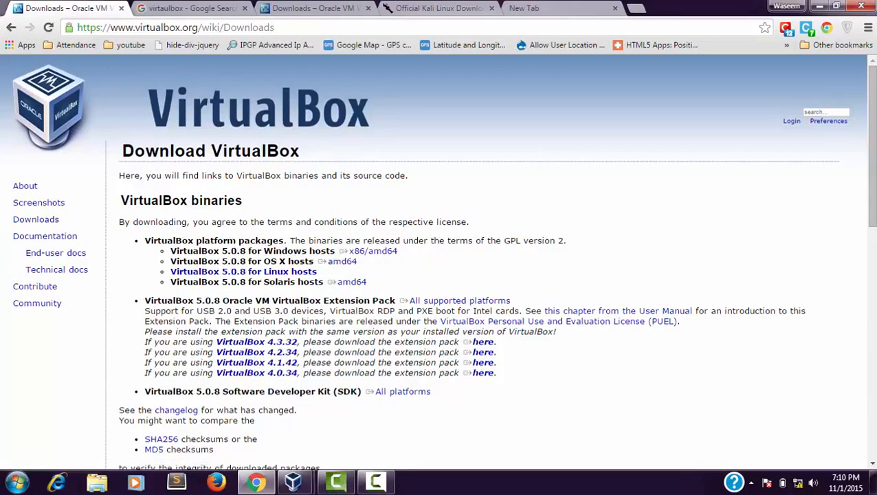
{"action": "double_click", "coordinate": [382, 252]}
{"action": "left_click", "coordinate": [378, 261]}
{"action": "left_click_drag", "start_coordinate": [414, 256], "coordinate": [337, 252]}
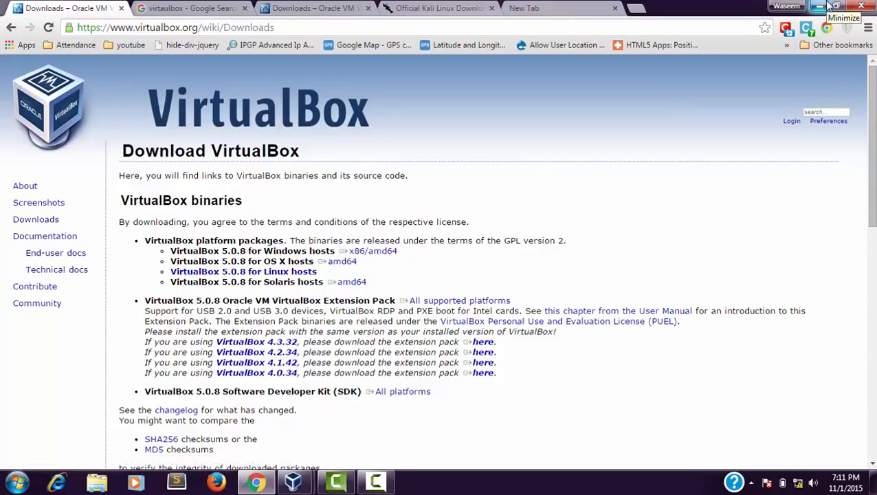
- Minimize Chrome and check the computer's processor, memory and system type in its system properties, closing them when done
{"action": "left_click", "coordinate": [828, 5]}
{"action": "right_click", "coordinate": [39, 88]}
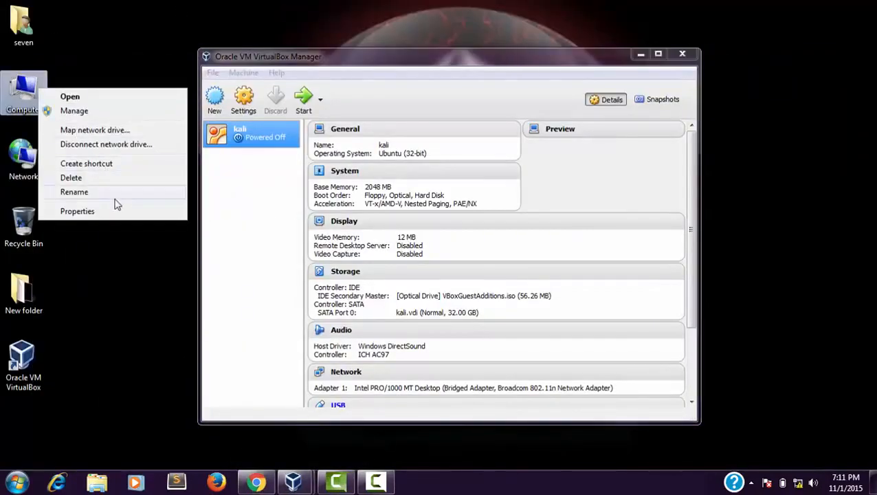
{"action": "left_click", "coordinate": [119, 211]}
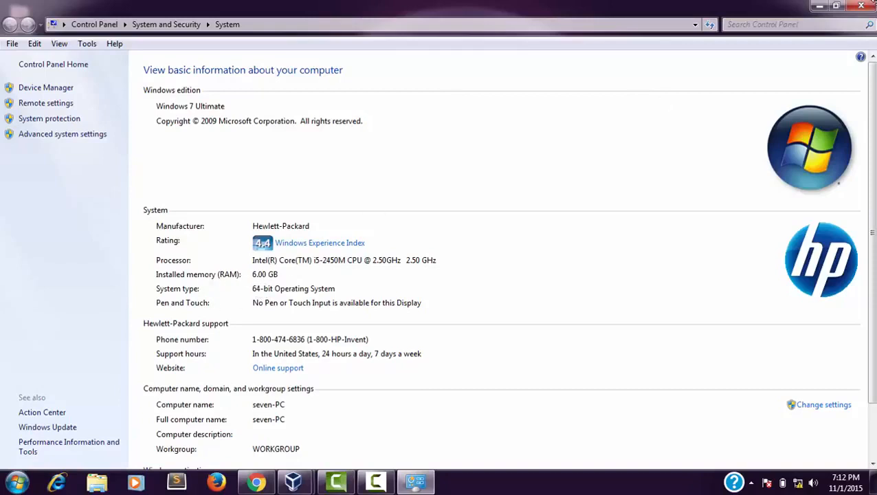
{"action": "left_click", "coordinate": [859, 7]}
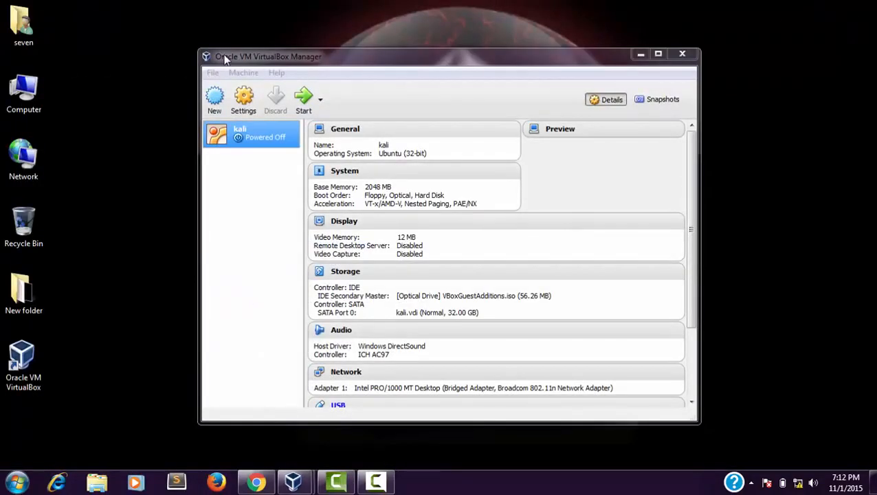
{"action": "left_click", "coordinate": [423, 81]}
- Switch to Chrome and view the Kali Linux downloads page, checking its web address and page header
{"action": "left_click", "coordinate": [253, 485]}
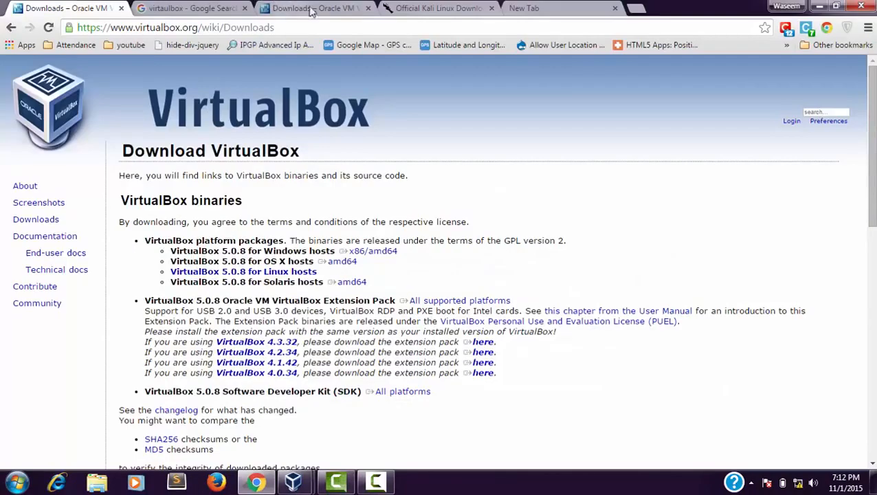
{"action": "left_click", "coordinate": [414, 9]}
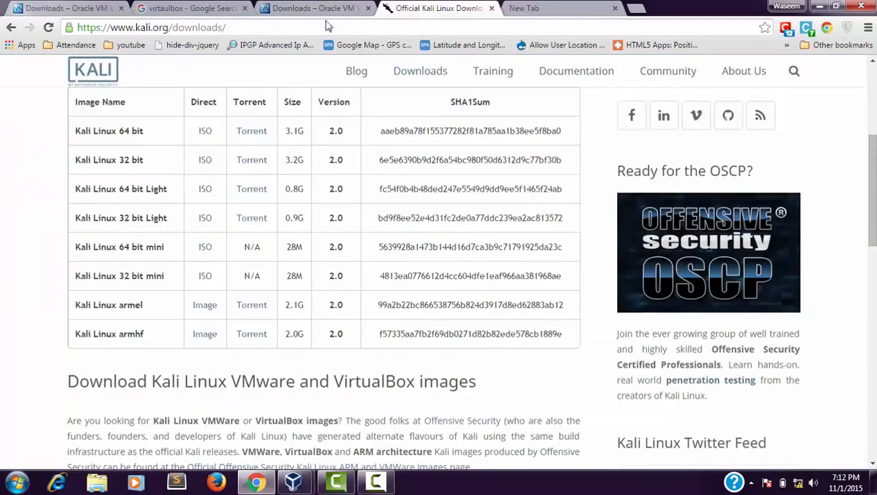
{"action": "left_click_drag", "start_coordinate": [178, 27], "coordinate": [226, 27]}
{"action": "left_click", "coordinate": [227, 27]}
{"action": "left_click_drag", "start_coordinate": [136, 27], "coordinate": [147, 26]}
{"action": "scroll", "coordinate": [334, 147], "scroll_direction": "up", "scroll_amount": 4}
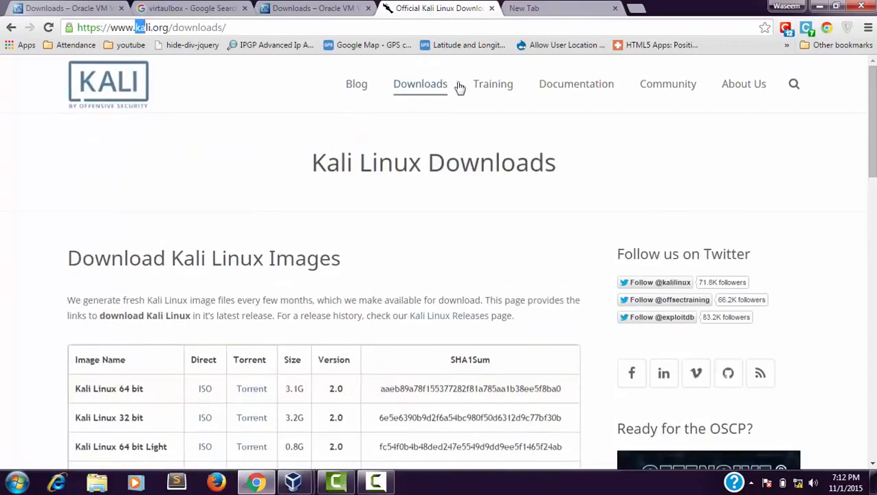
{"action": "mouse_move", "coordinate": [437, 91]}
{"action": "left_click", "coordinate": [251, 158]}
- Compare the Kali Linux 64 bit and Kali Linux 32 bit entries in the image table
{"action": "scroll", "coordinate": [227, 207], "scroll_direction": "down", "scroll_amount": 4}
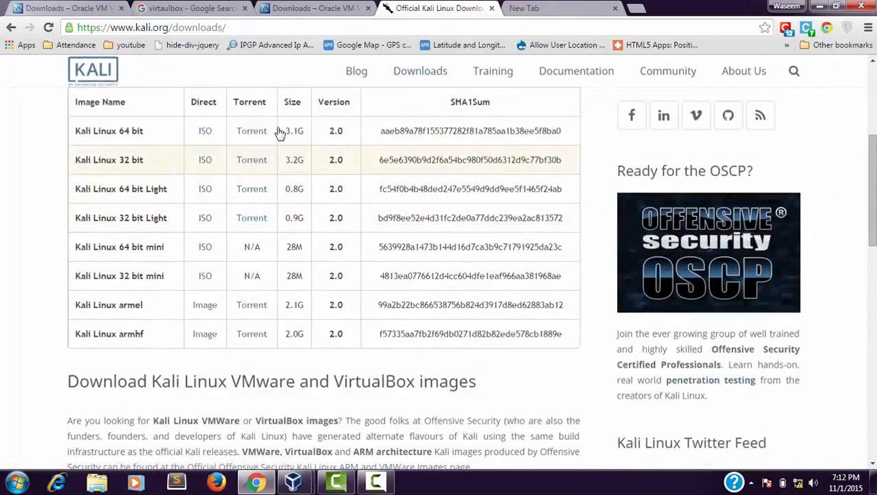
{"action": "double_click", "coordinate": [336, 159]}
{"action": "left_click_drag", "start_coordinate": [123, 128], "coordinate": [155, 127]}
{"action": "left_click_drag", "start_coordinate": [112, 161], "coordinate": [145, 162]}
{"action": "left_click", "coordinate": [146, 162]}
- Recheck the VirtualBox x86/amd64 download link for Windows hosts and return to the Kali Linux downloads page
{"action": "left_click", "coordinate": [316, 7]}
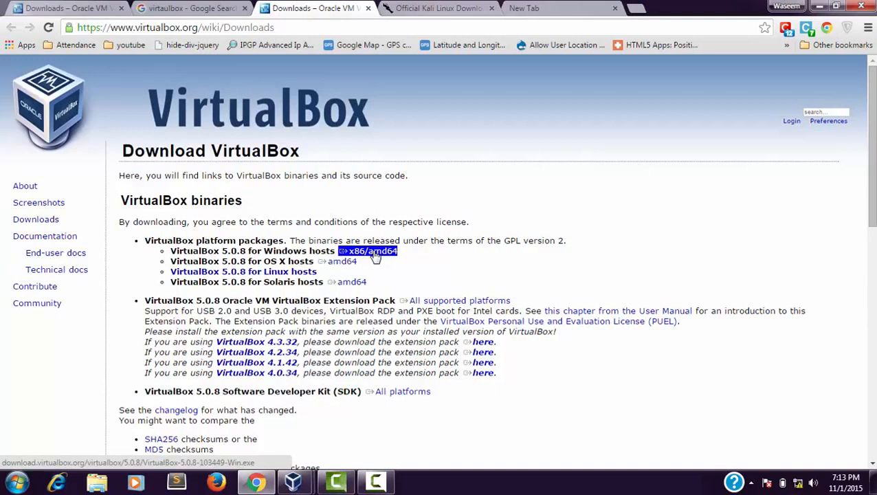
{"action": "left_click", "coordinate": [374, 254]}
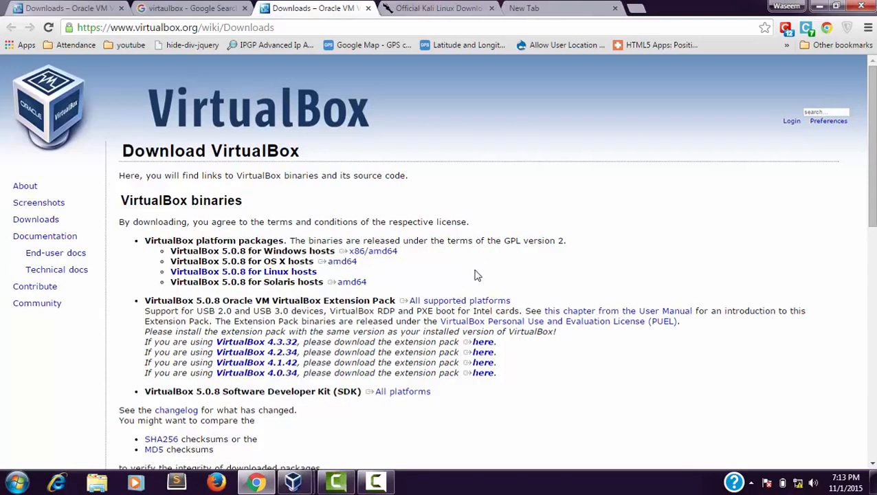
{"action": "left_click_drag", "start_coordinate": [398, 252], "coordinate": [347, 254]}
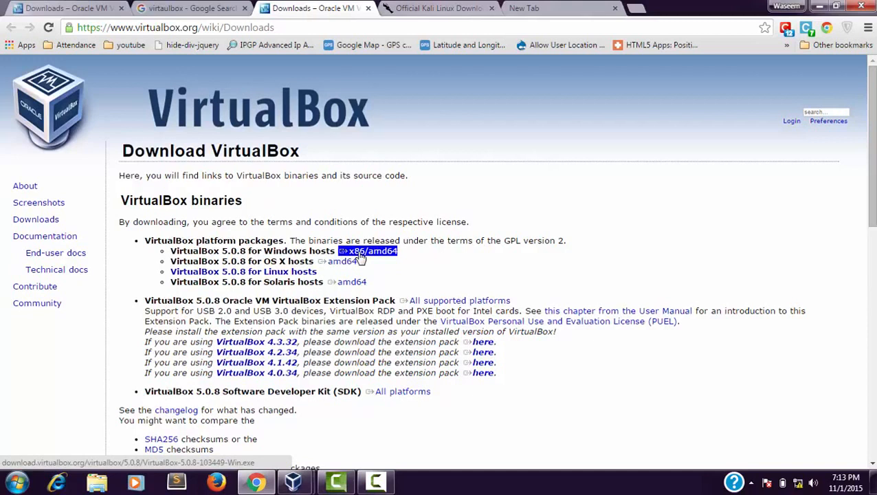
{"action": "left_click", "coordinate": [362, 242]}
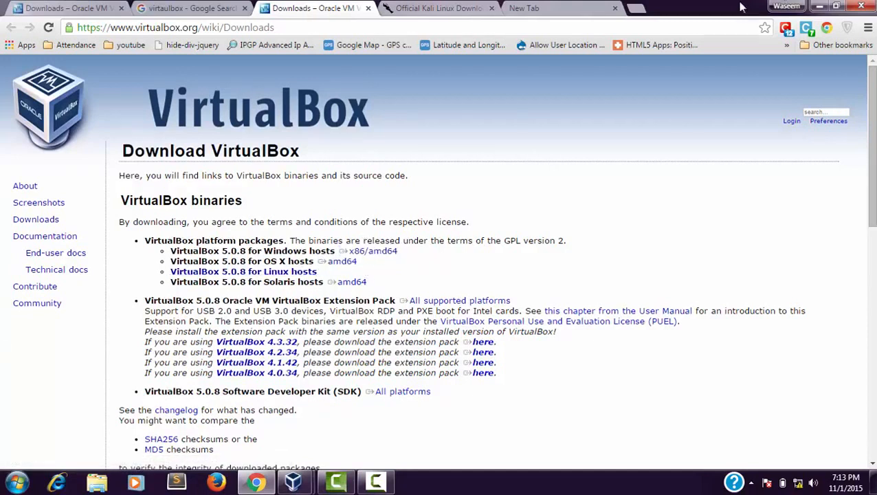
{"action": "left_click", "coordinate": [421, 6]}
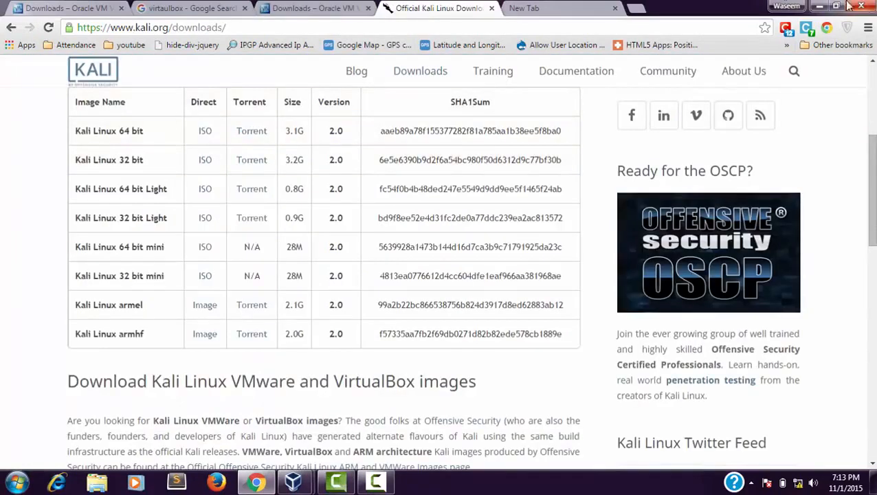
- Switch to Oracle VM VirtualBox Manager and begin a new virtual machine named kaliniux
{"action": "left_click", "coordinate": [820, 6]}
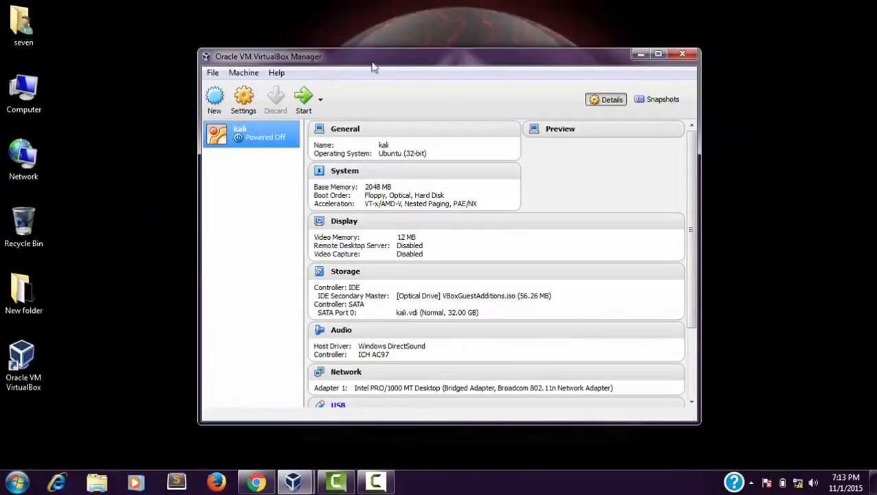
{"action": "left_click", "coordinate": [216, 99]}
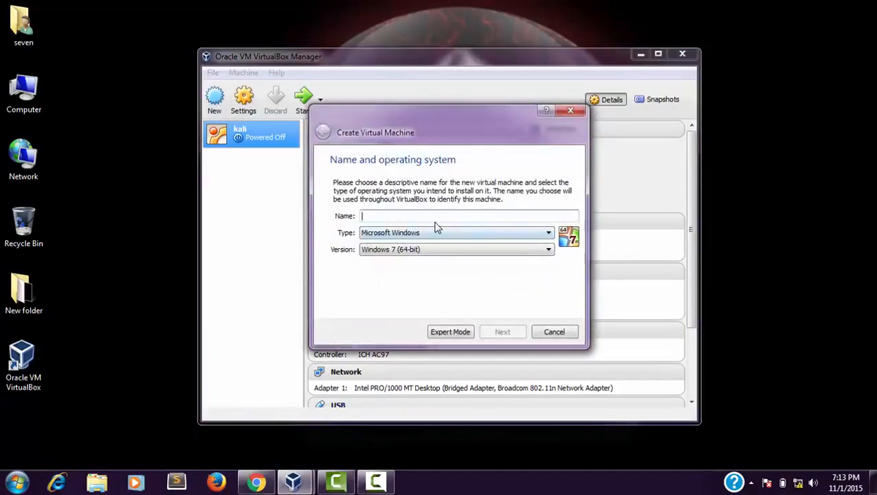
{"action": "type", "text": "kal"}
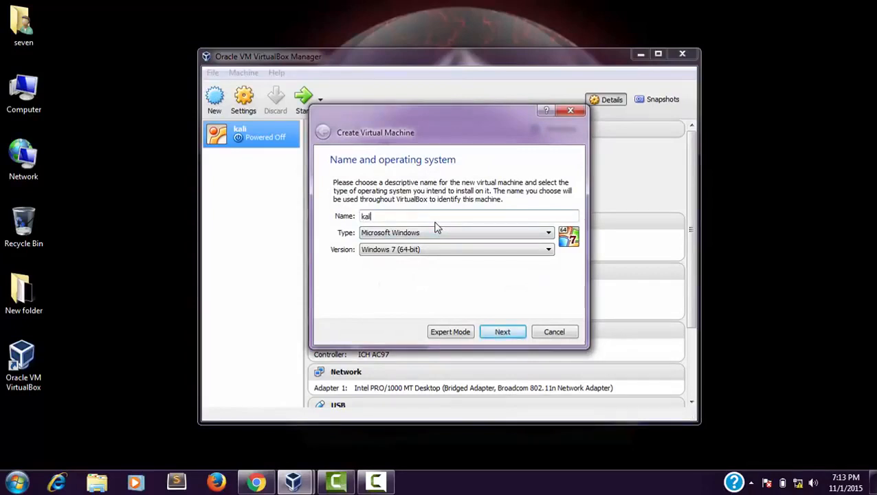
{"action": "type", "text": "iniux"}
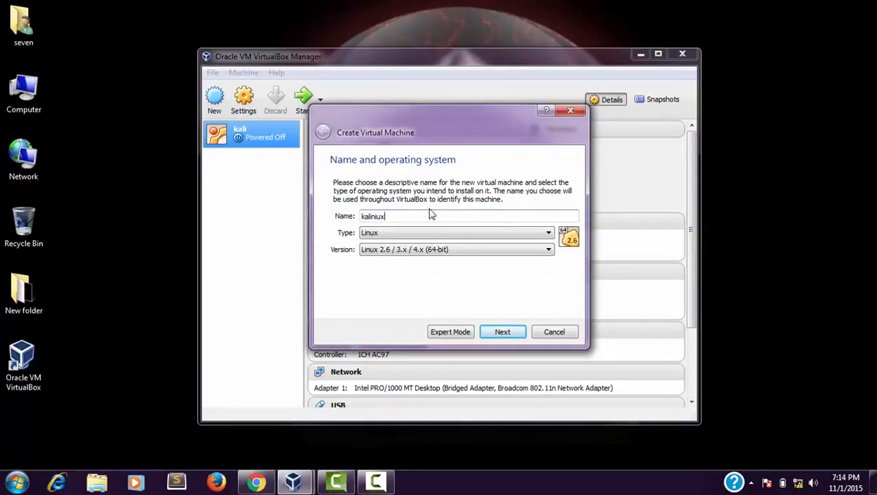
{"action": "left_click_drag", "start_coordinate": [396, 219], "coordinate": [352, 216]}
{"action": "left_click", "coordinate": [431, 215]}
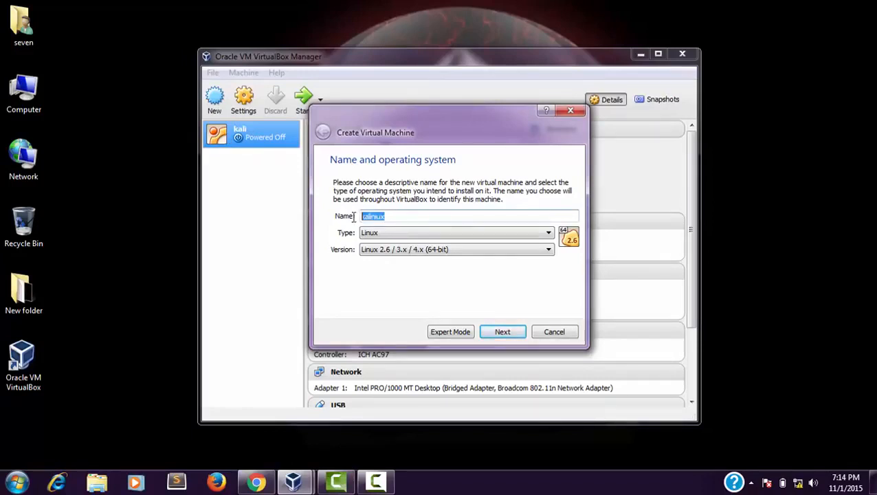
- Set the new virtual machine's type to Linux and version to Debian (64-bit), and continue to the memory size page
{"action": "left_click", "coordinate": [543, 236]}
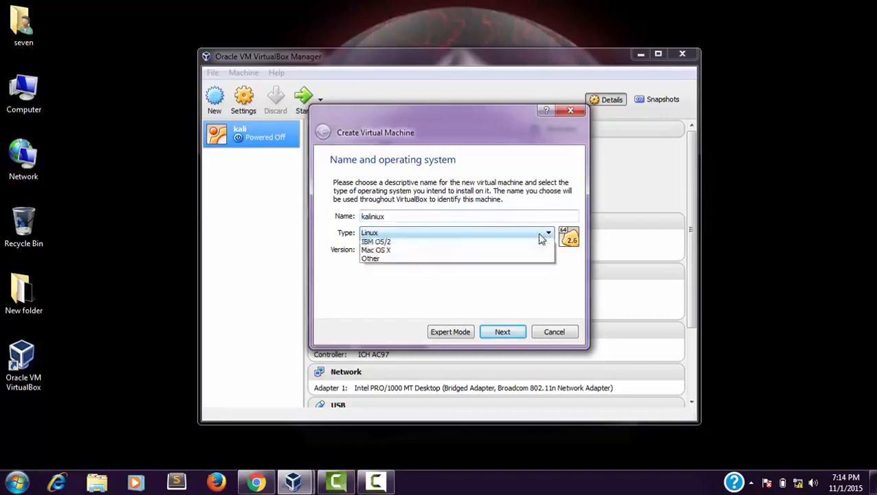
{"action": "left_click", "coordinate": [440, 259]}
{"action": "left_click", "coordinate": [441, 254]}
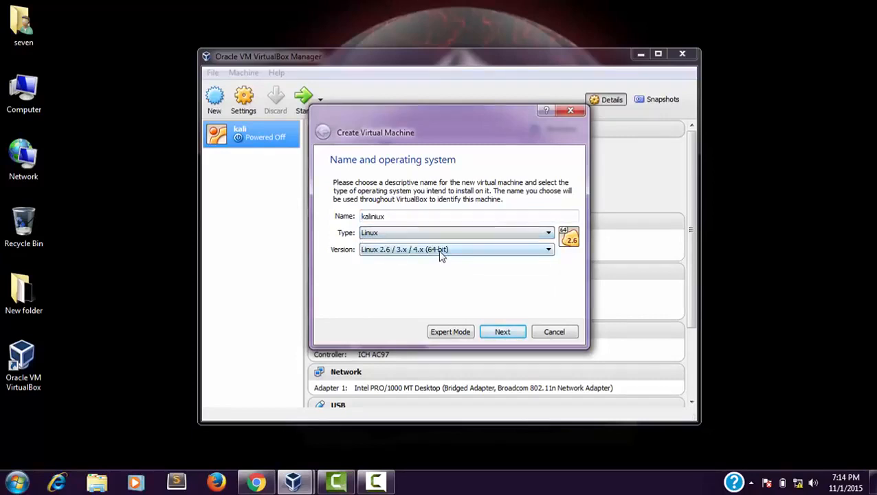
{"action": "key", "text": "d"}
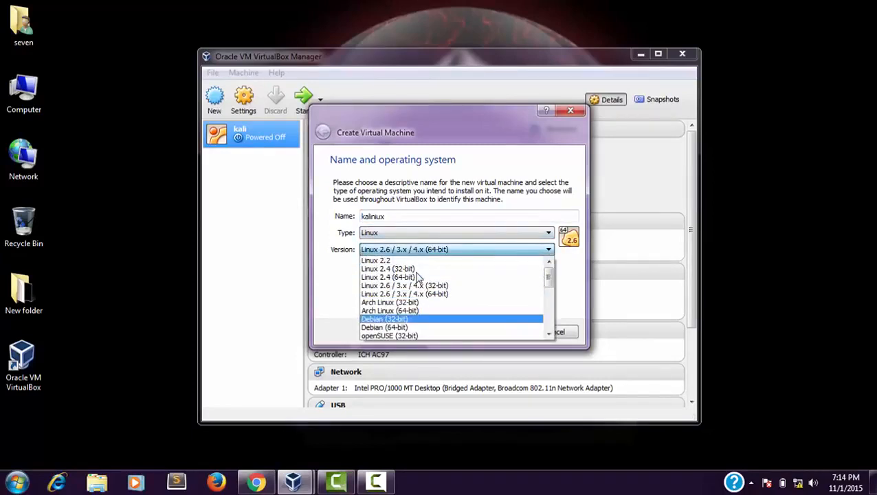
{"action": "left_click", "coordinate": [406, 328]}
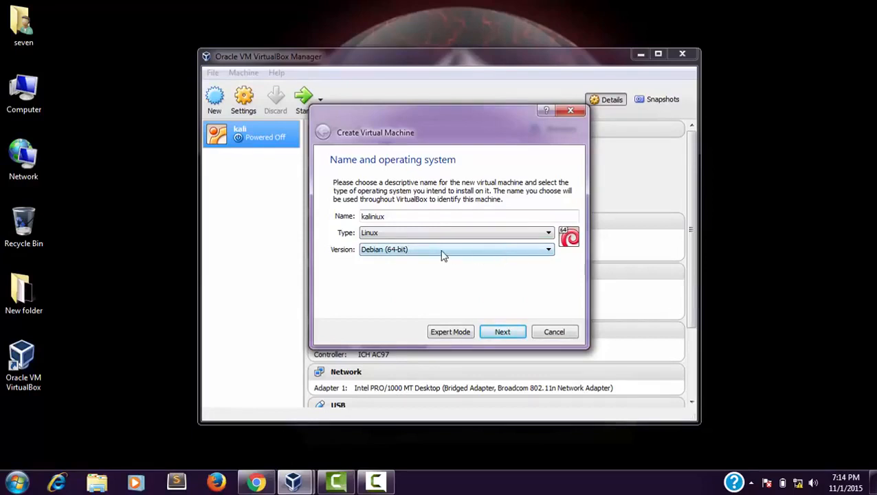
{"action": "left_click", "coordinate": [546, 250]}
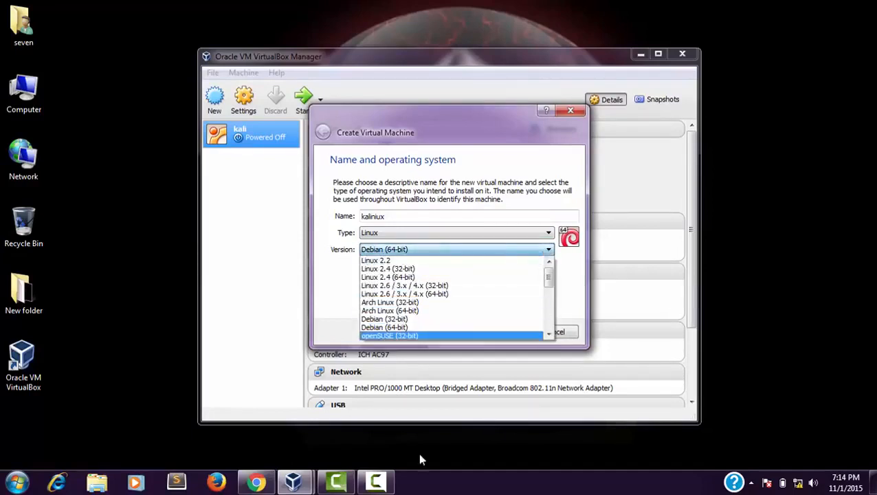
{"action": "left_click", "coordinate": [375, 481]}
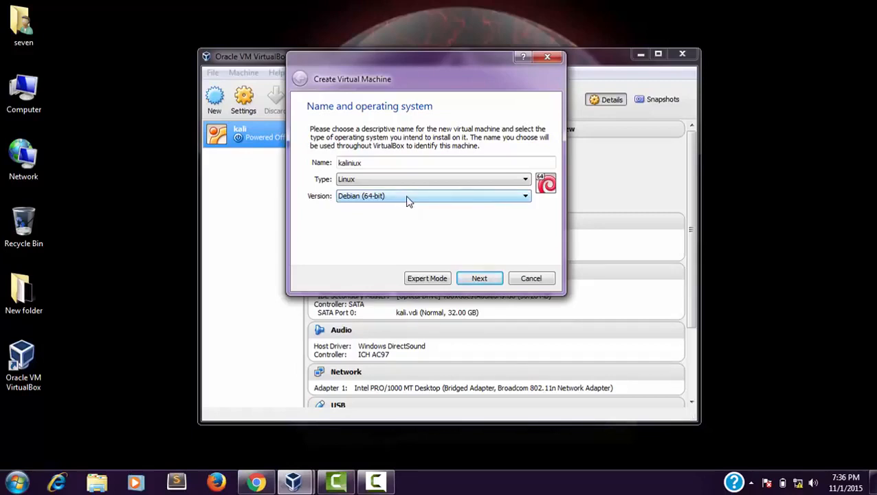
{"action": "left_click", "coordinate": [480, 278]}
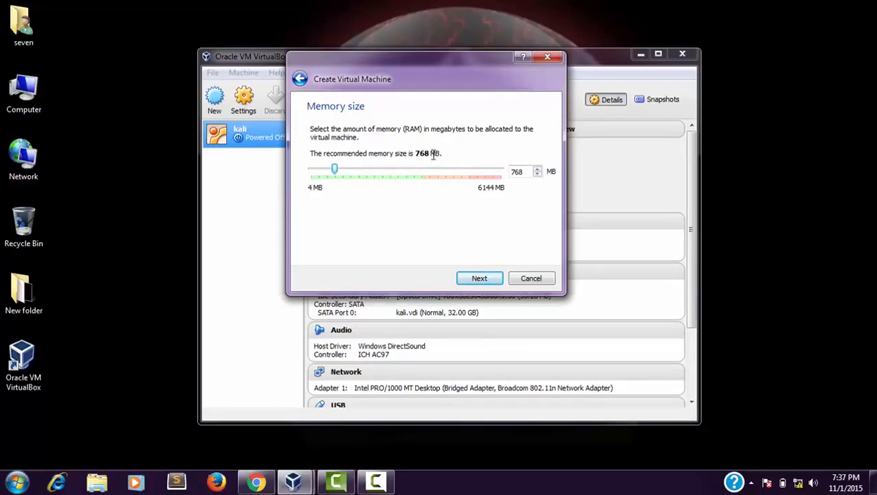
- Allocate 2048 MB of memory to the virtual machine and continue to the hard disk page
{"action": "left_click", "coordinate": [366, 172]}
{"action": "left_click", "coordinate": [376, 172]}
{"action": "left_click", "coordinate": [386, 172]}
{"action": "left_click", "coordinate": [394, 171]}
{"action": "left_click", "coordinate": [396, 171]}
{"action": "double_click", "coordinate": [519, 172]}
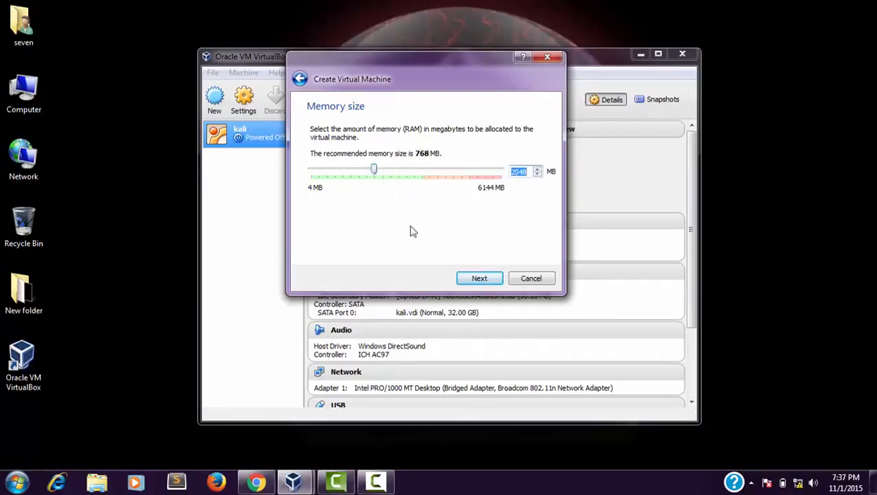
{"action": "left_click", "coordinate": [479, 278]}
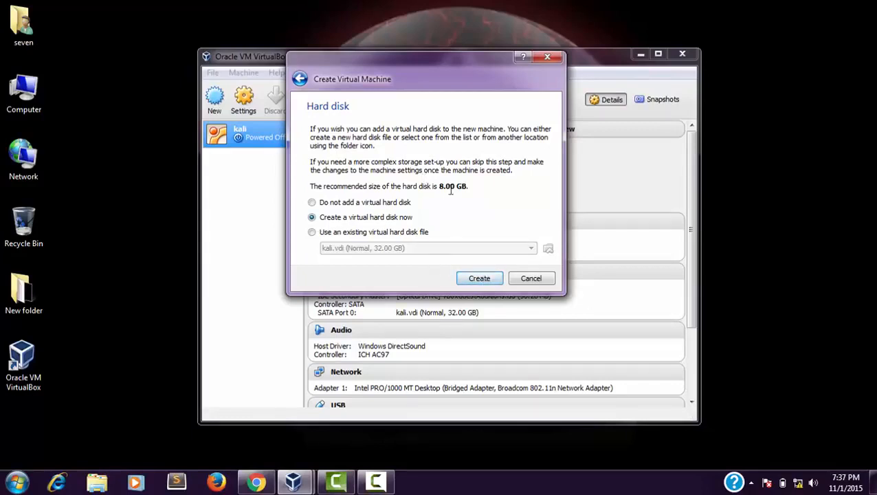
- Create a new virtual hard disk as a dynamically allocated VDI (VirtualBox Disk Image)
{"action": "left_click", "coordinate": [480, 278]}
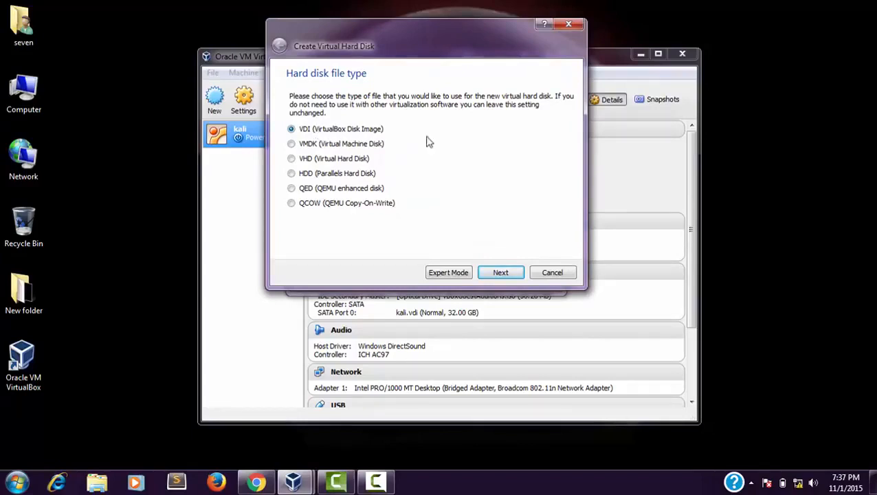
{"action": "left_click", "coordinate": [506, 273]}
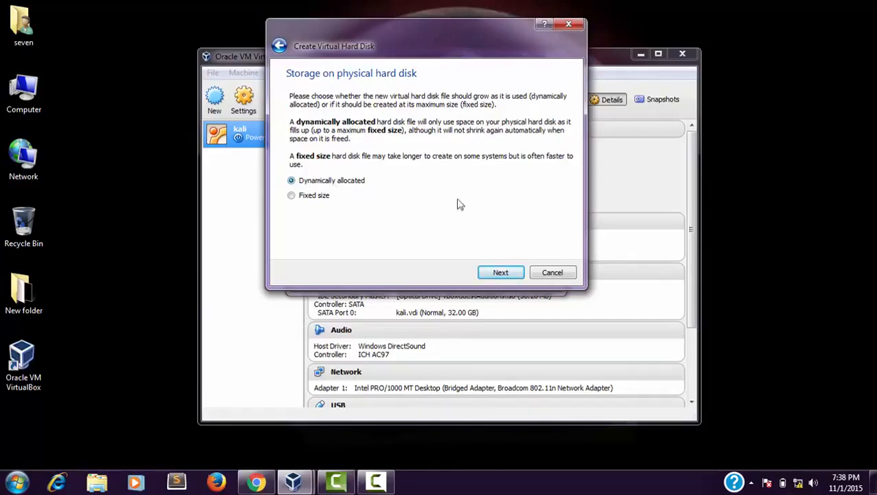
{"action": "left_click", "coordinate": [506, 274]}
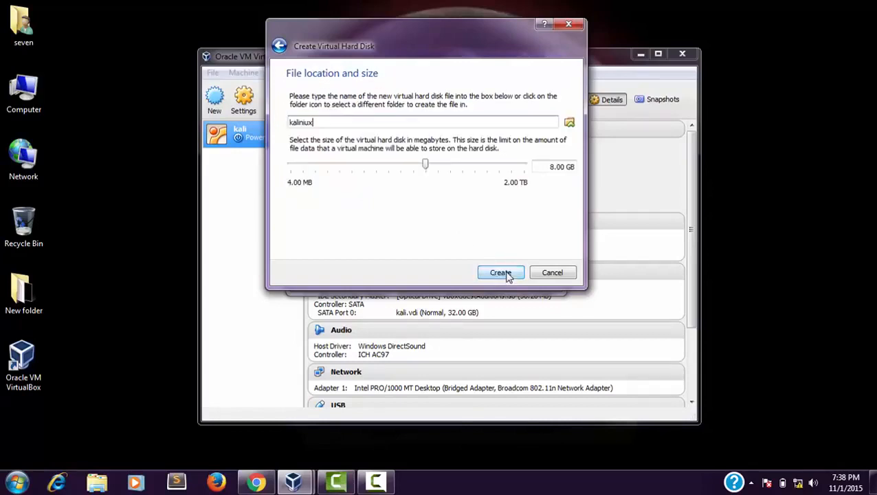
- Set the virtual hard disk size to 32.00 GB, check its save location, and create the kaliniux disk
{"action": "left_click", "coordinate": [440, 167]}
{"action": "left_click", "coordinate": [450, 169]}
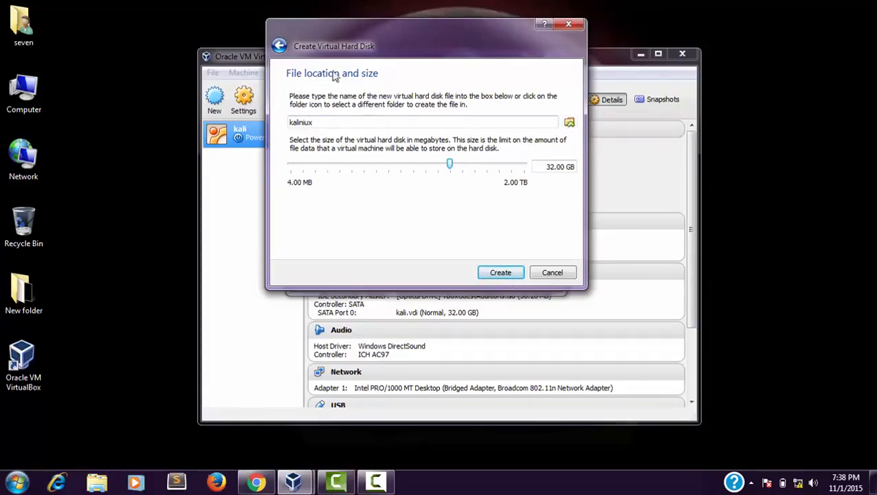
{"action": "left_click", "coordinate": [569, 122]}
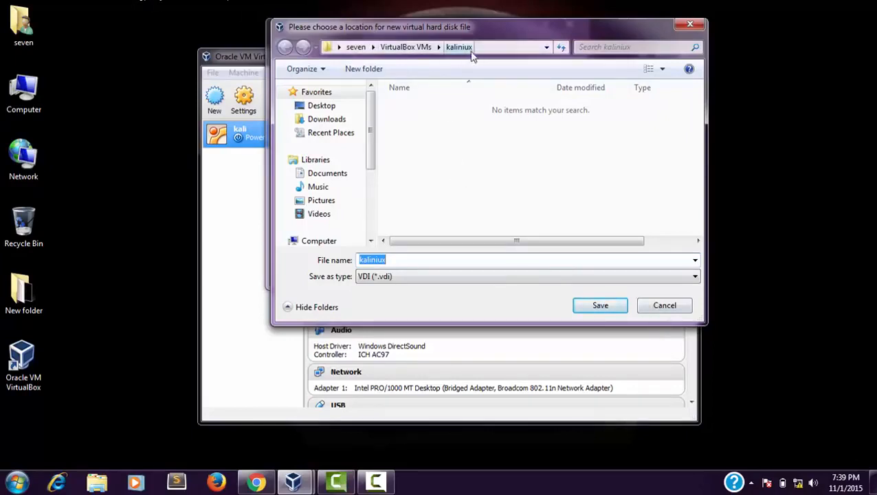
{"action": "left_click", "coordinate": [679, 310]}
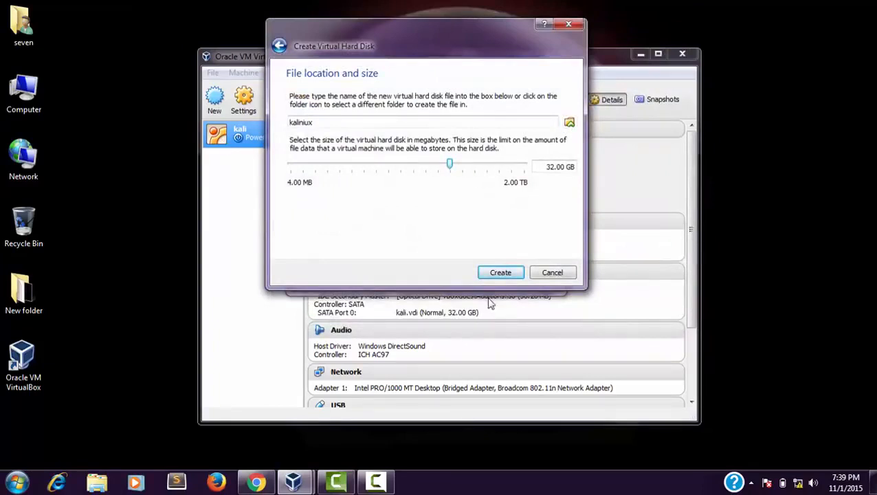
{"action": "left_click", "coordinate": [500, 274]}
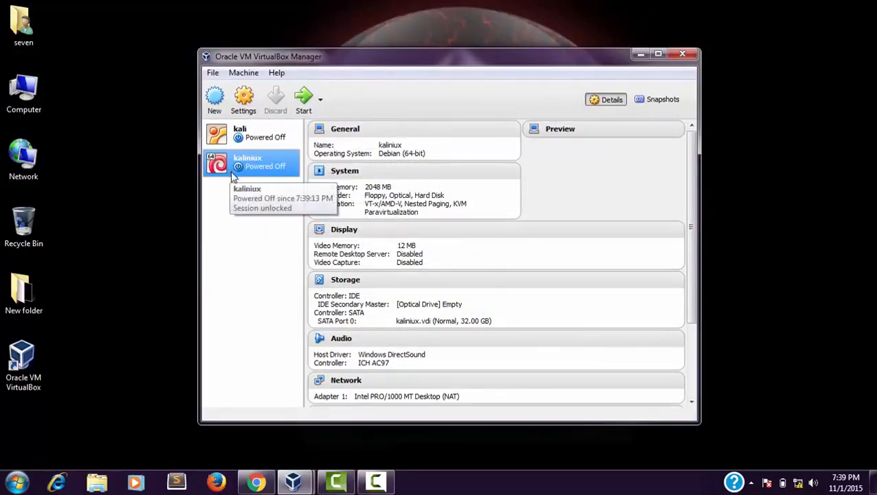
- Open the kaliniux storage settings and browse for a virtual optical disk file for the empty IDE drive
{"action": "left_click", "coordinate": [249, 103]}
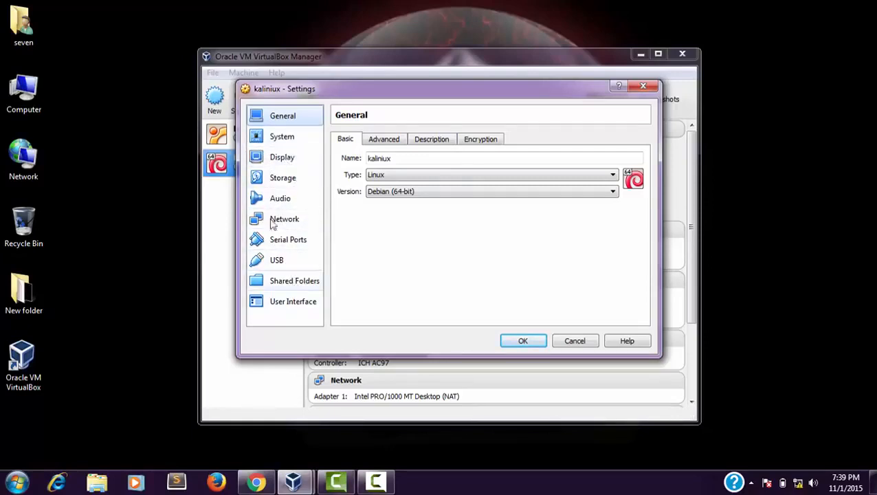
{"action": "left_click", "coordinate": [275, 180]}
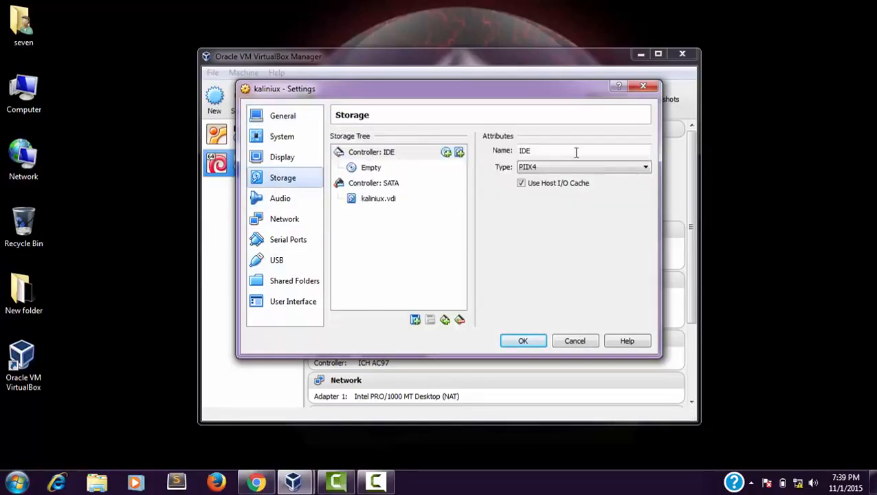
{"action": "left_click", "coordinate": [369, 170]}
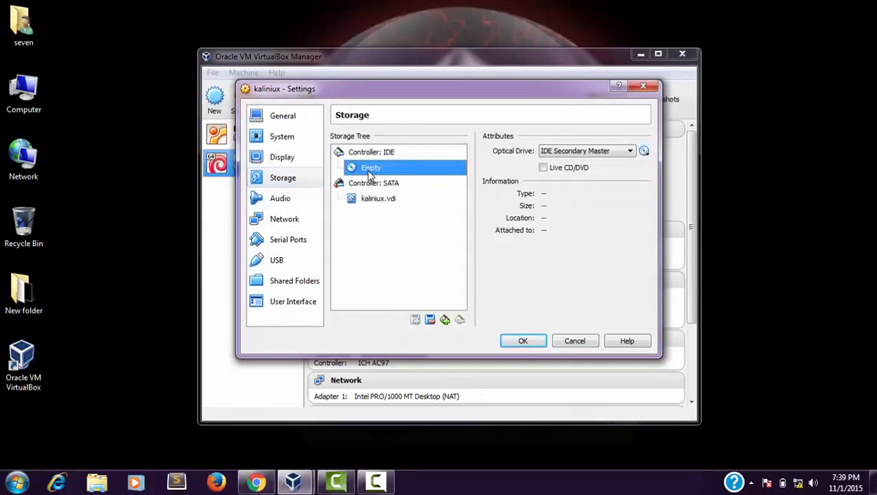
{"action": "left_click", "coordinate": [645, 151]}
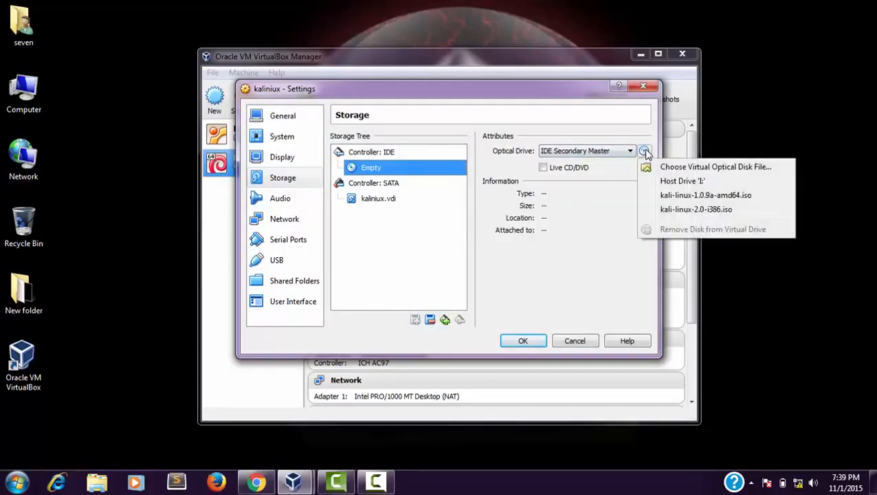
{"action": "left_click", "coordinate": [677, 167]}
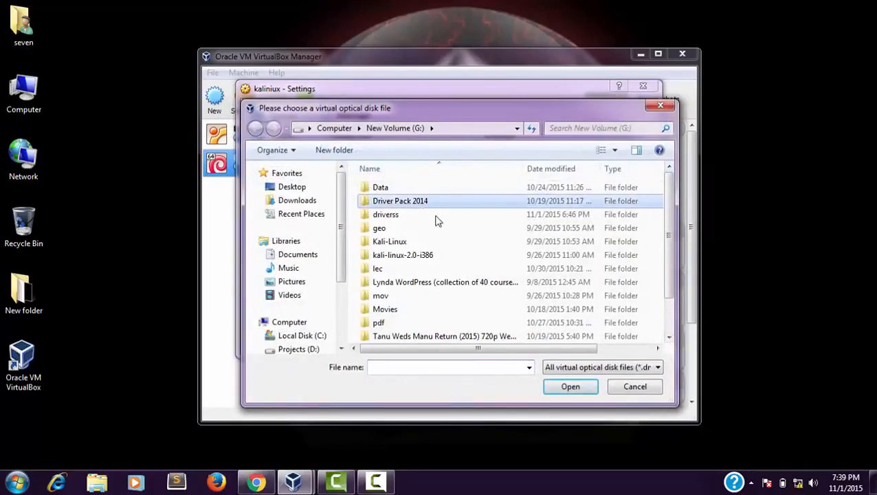
{"action": "scroll", "coordinate": [440, 227], "scroll_direction": "down", "scroll_amount": 1}
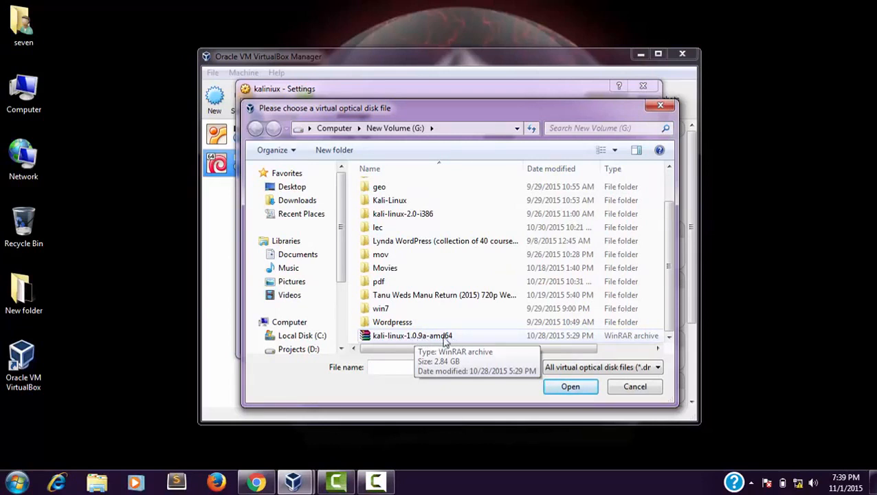
{"action": "left_click", "coordinate": [570, 386]}
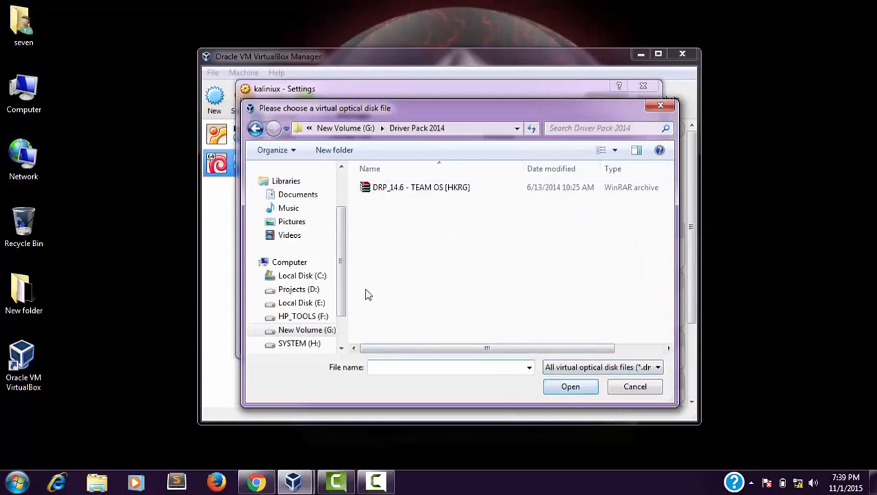
{"action": "left_click", "coordinate": [339, 129]}
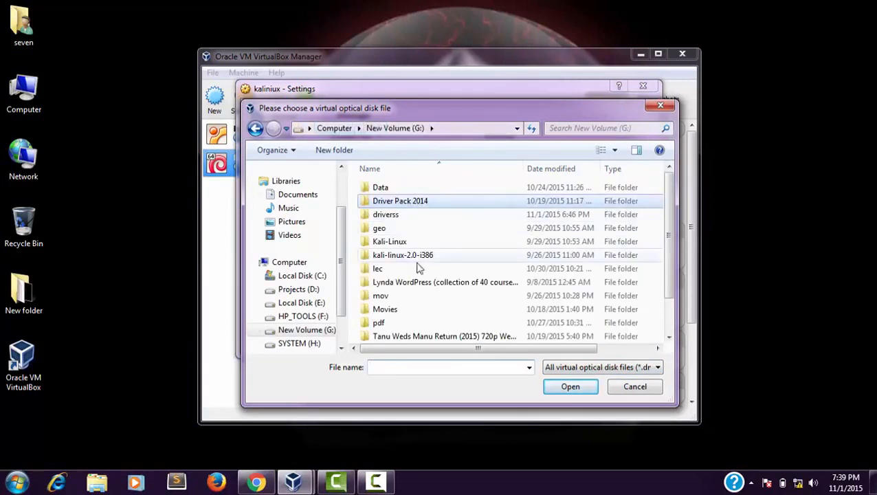
- Attach the kali-linux-1.0.9a-amd64 image from New Volume (G:) to the optical drive and save the settings
{"action": "scroll", "coordinate": [415, 285], "scroll_direction": "down", "scroll_amount": 1}
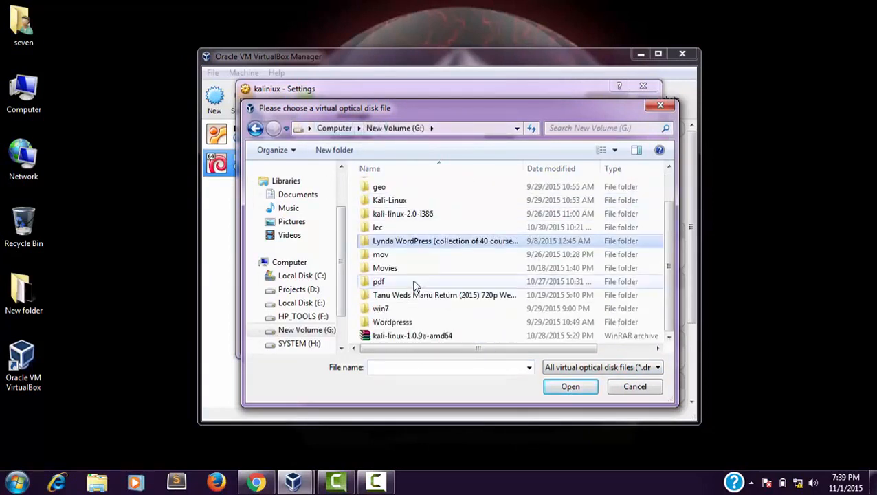
{"action": "left_click", "coordinate": [419, 336]}
{"action": "left_click", "coordinate": [570, 387]}
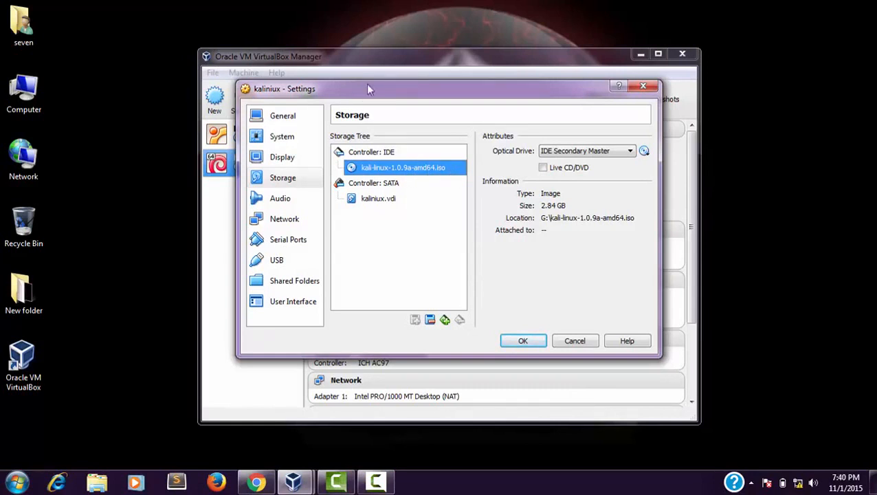
{"action": "left_click", "coordinate": [522, 341]}
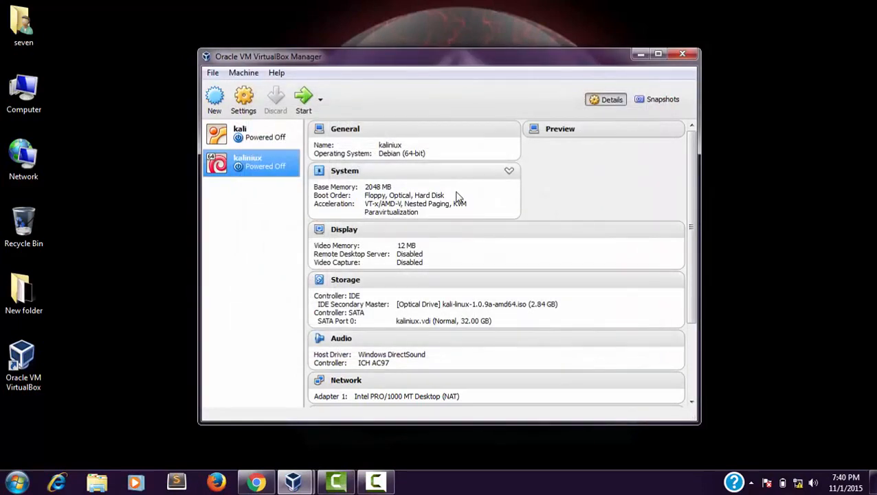
- Start the kaliniux virtual machine and dismiss the auto capture keyboard notice
{"action": "left_click", "coordinate": [301, 100]}
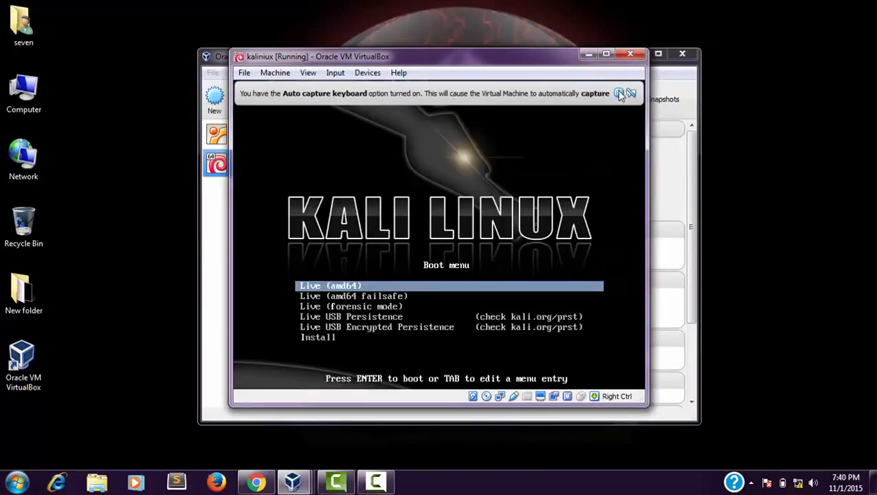
{"action": "left_click", "coordinate": [619, 92]}
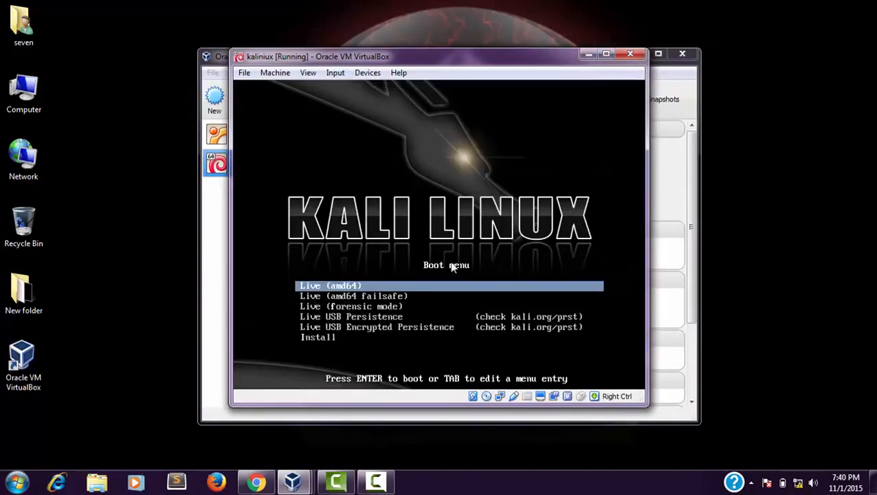
- Go through the Kali Linux boot menu entries and boot the Install option
{"action": "key", "text": "Down"}
{"action": "key", "text": "Down"}
{"action": "key", "text": "Down"}
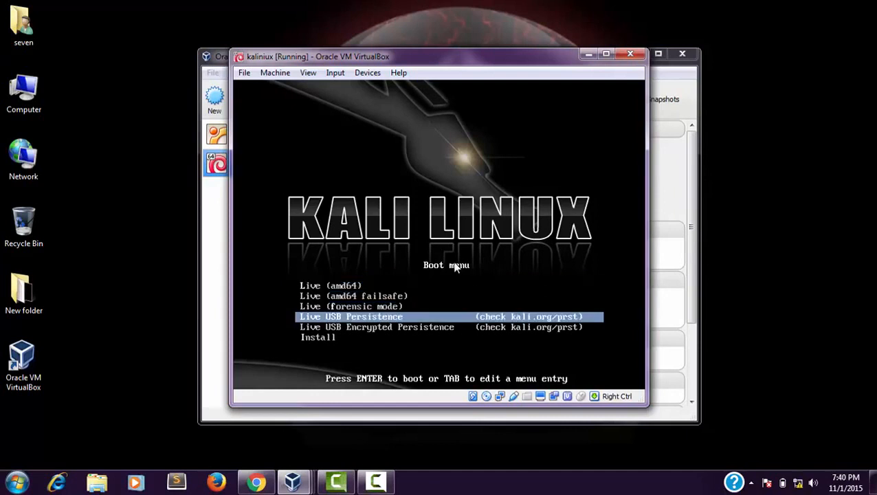
{"action": "key", "text": "Up"}
{"action": "key", "text": "Up"}
{"action": "key", "text": "Up"}
{"action": "key", "text": "Down"}
{"action": "key", "text": "Down"}
{"action": "key", "text": "Down"}
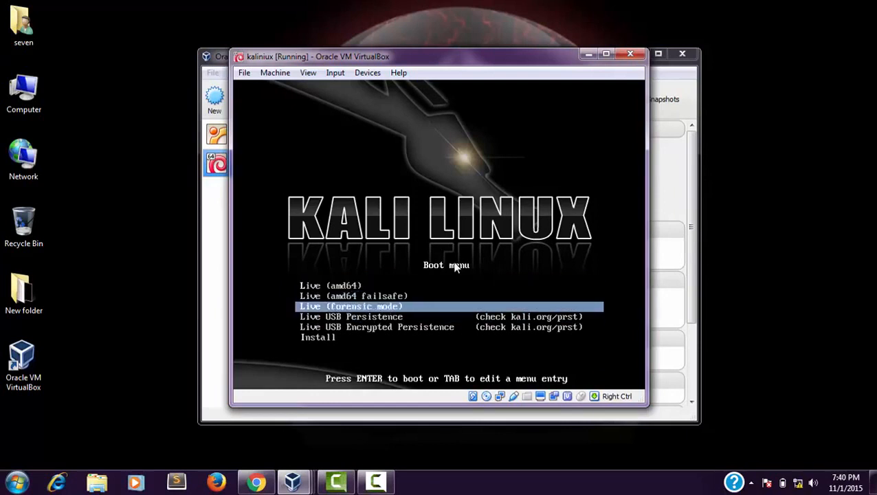
{"action": "key", "text": "Up"}
{"action": "key", "text": "Down"}
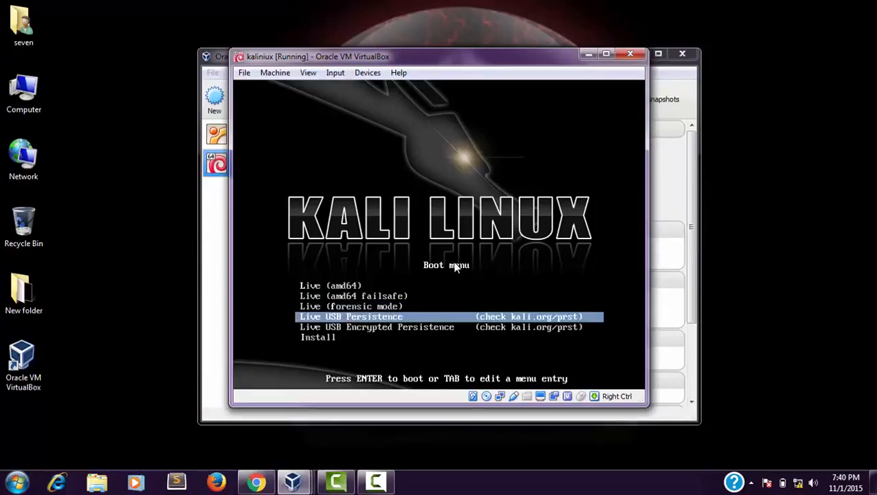
{"action": "key", "text": "Down"}
{"action": "key", "text": "Down"}
{"action": "key", "text": "Up"}
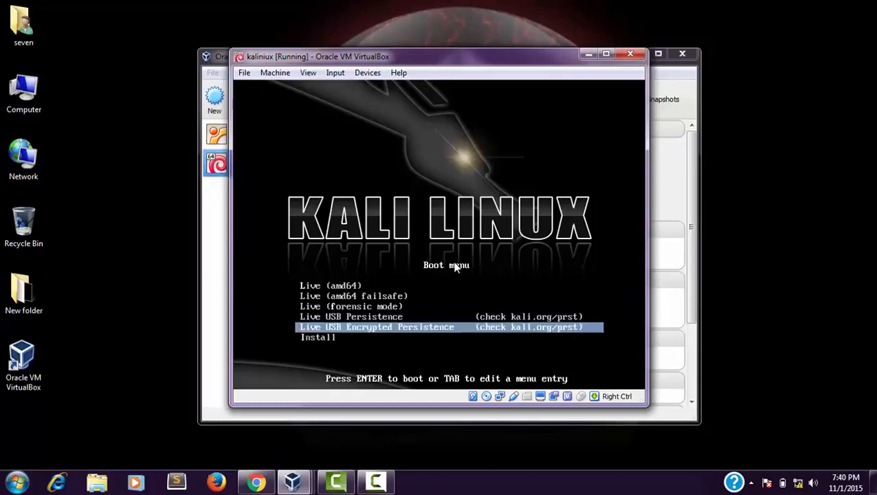
{"action": "key", "text": "Down"}
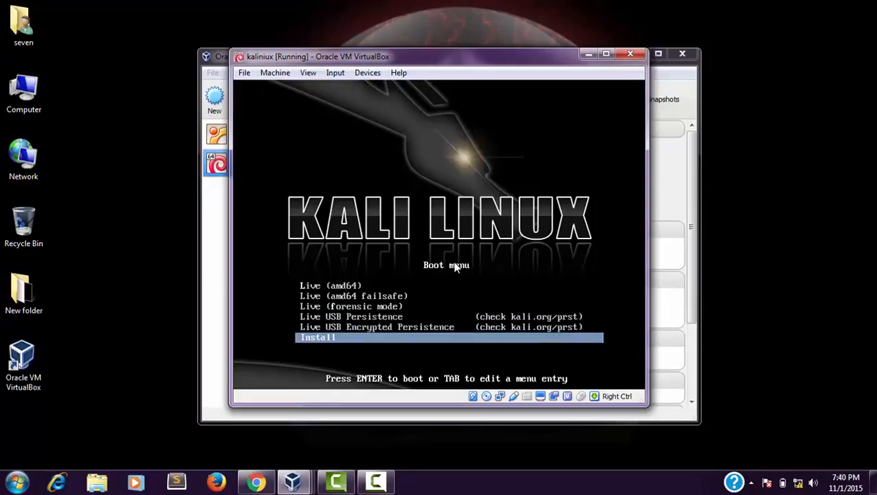
{"action": "key", "text": "Return"}
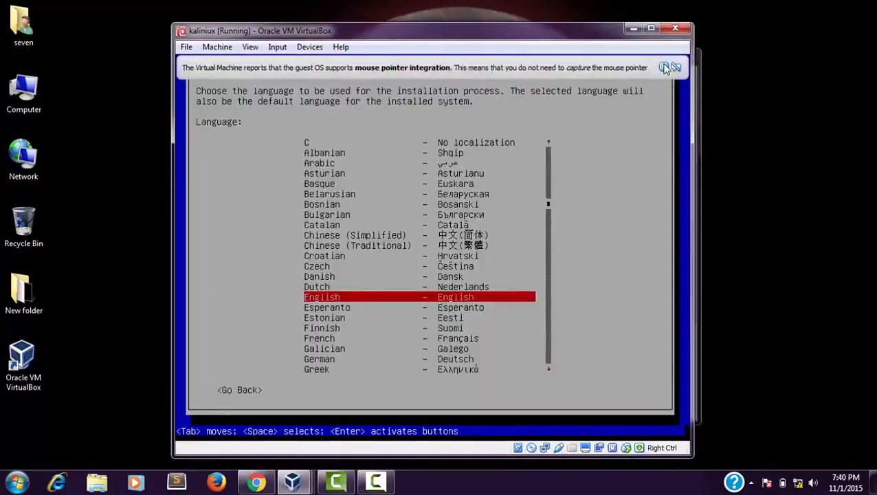
- Dismiss the mouse pointer integration notice and choose English as language, United States as location and American English as keymap
{"action": "left_click", "coordinate": [664, 67]}
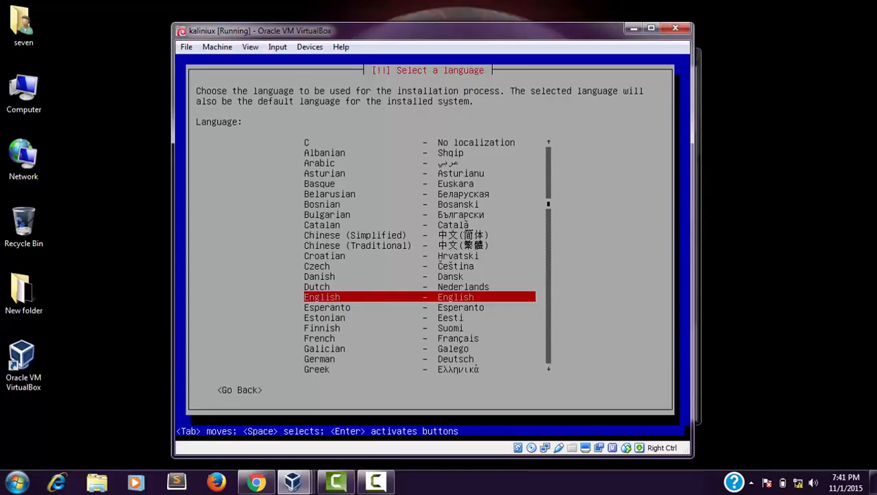
{"action": "key", "text": "Return"}
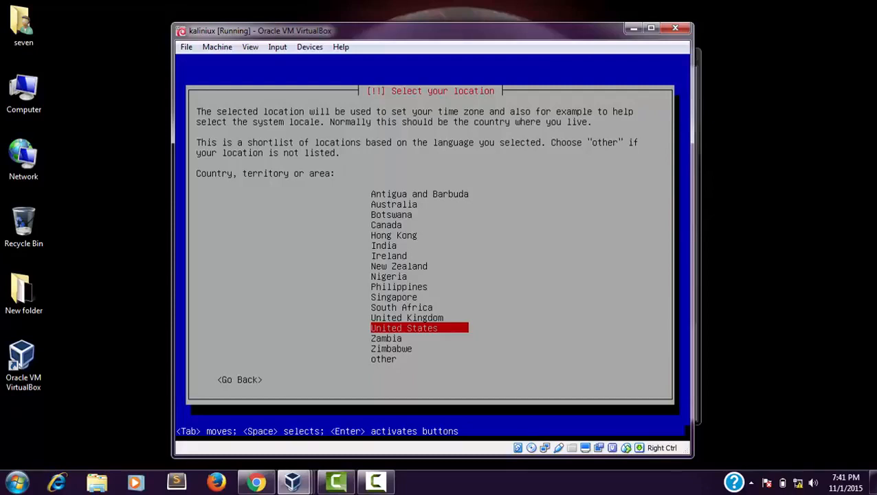
{"action": "key", "text": "Return"}
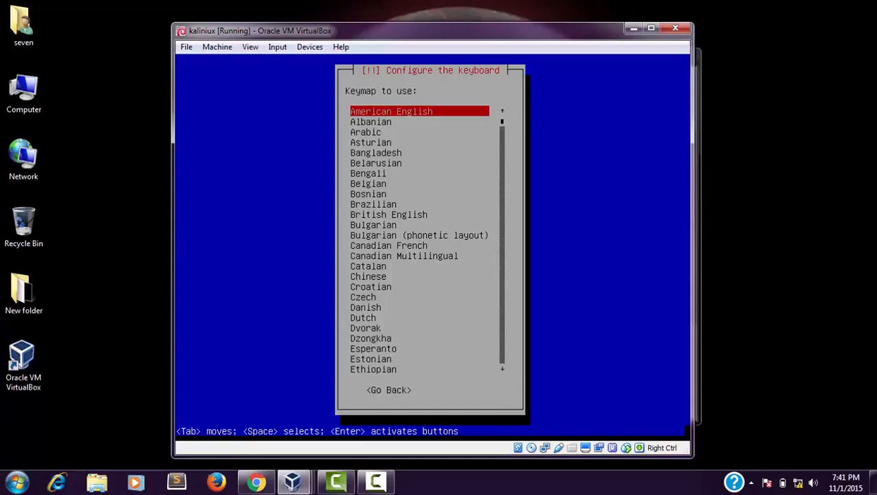
{"action": "key", "text": "Return"}
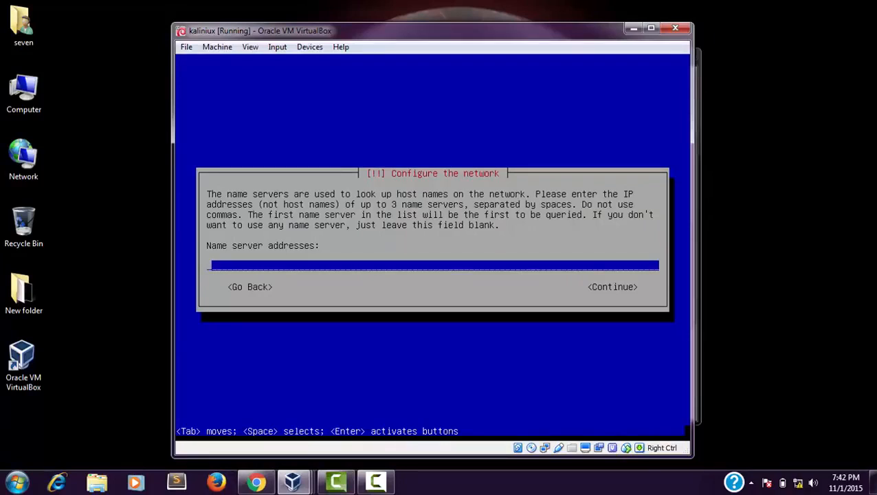
- Enter kalilinux as the name server address in the network configuration and continue
{"action": "type", "text": "kalilinux"}
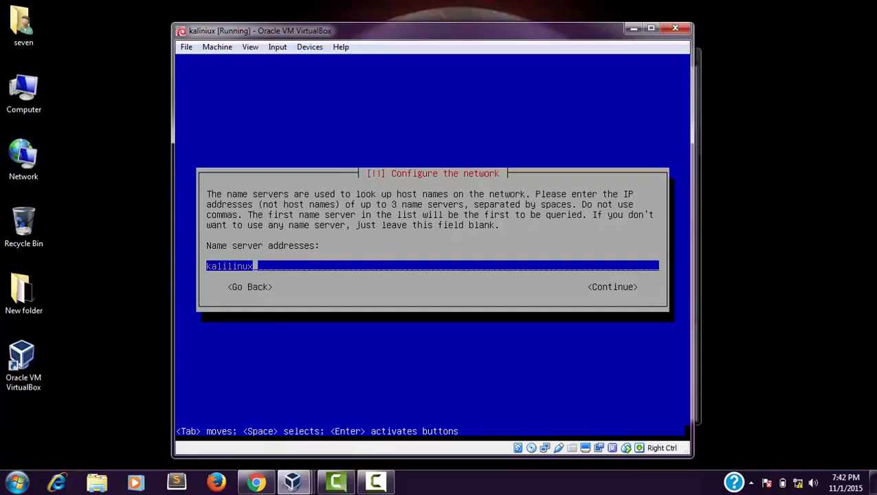
{"action": "key", "text": "Tab"}
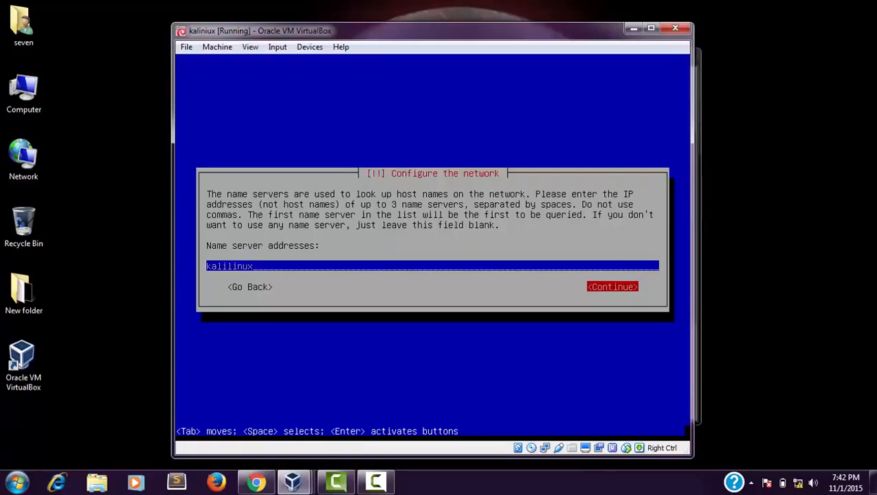
{"action": "key", "text": "Return"}
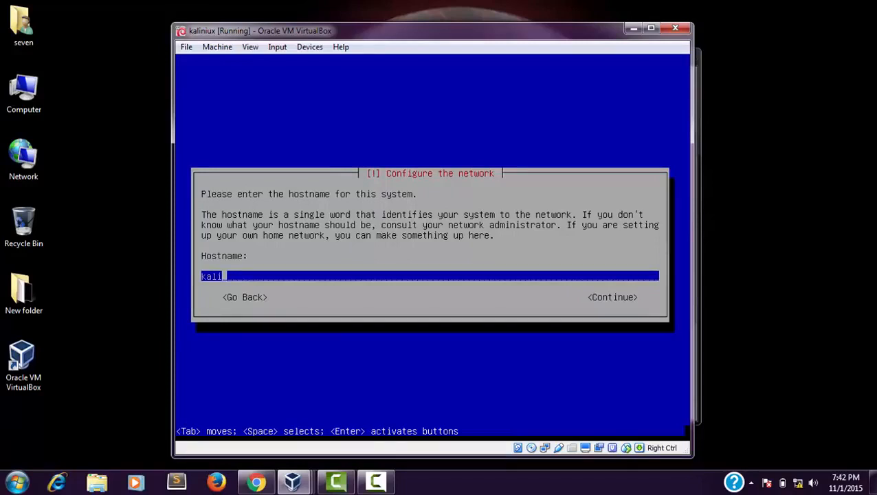
- Accept kali as the hostname and leave the domain name blank in the network configuration
{"action": "key", "text": "Tab"}
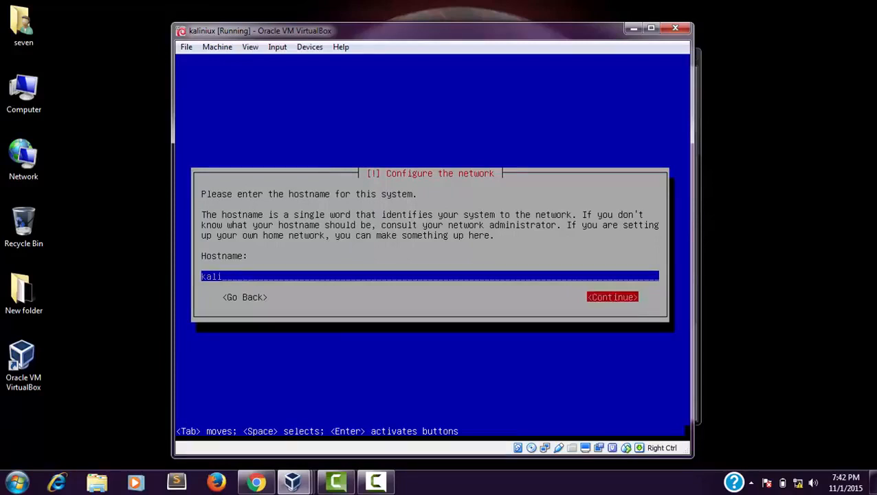
{"action": "key", "text": "Return"}
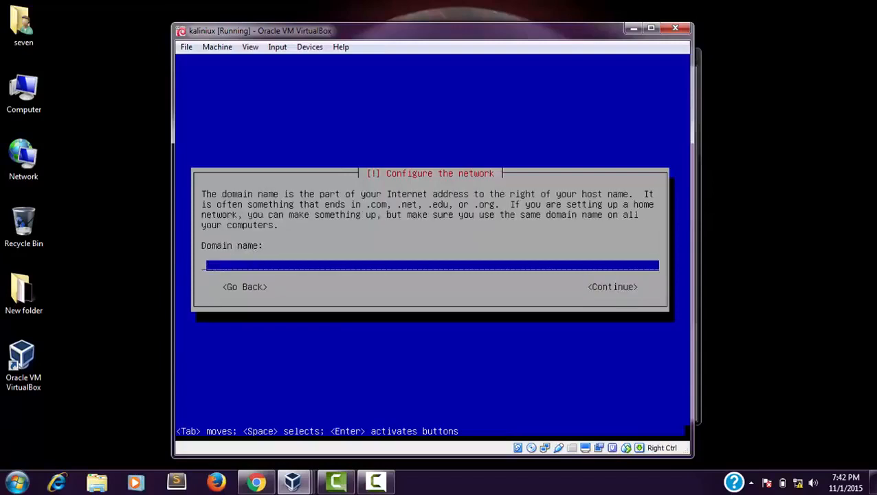
{"action": "key", "text": "Tab"}
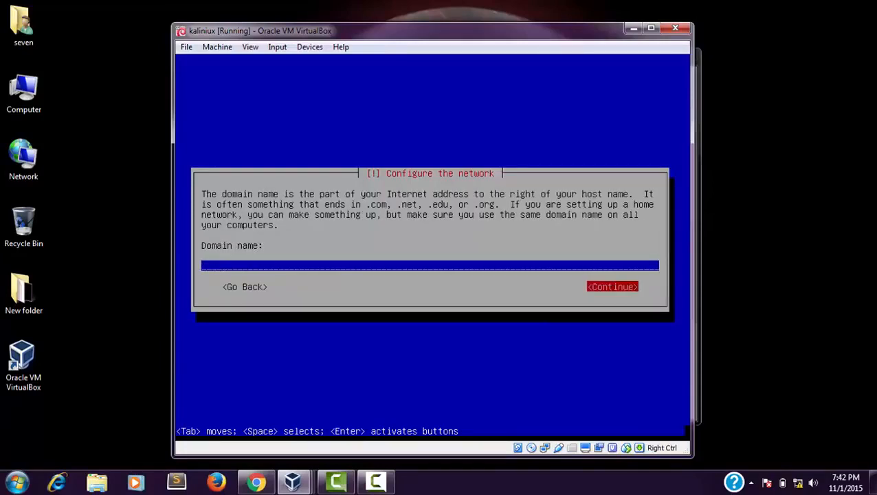
{"action": "key", "text": "Return"}
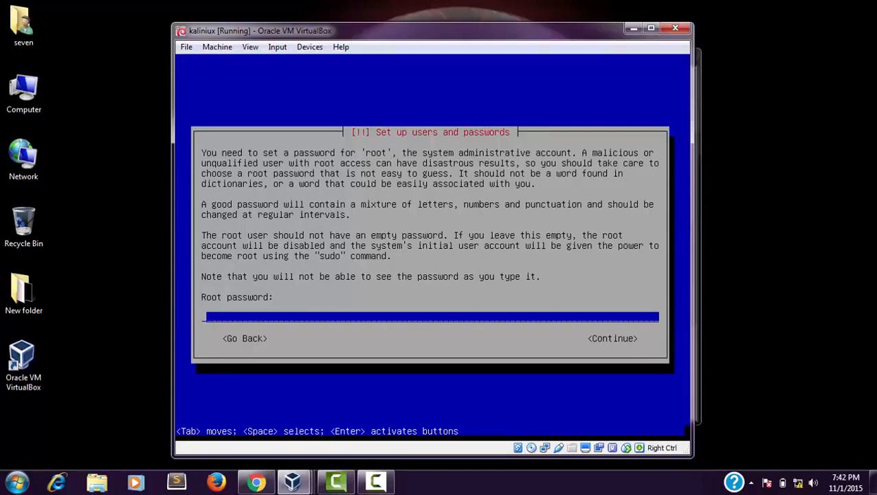
- Enter the root password and re-enter it to verify
{"action": "type", "text": "*****"}
{"action": "key", "text": "Tab"}
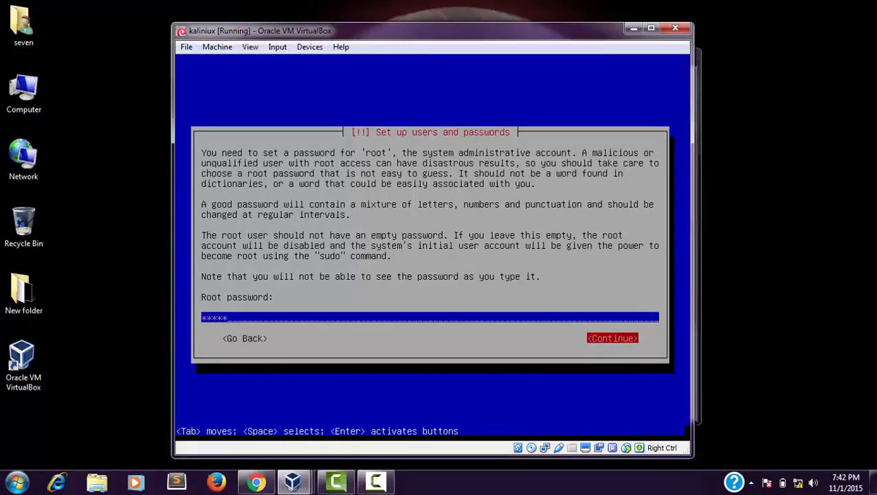
{"action": "key", "text": "Return"}
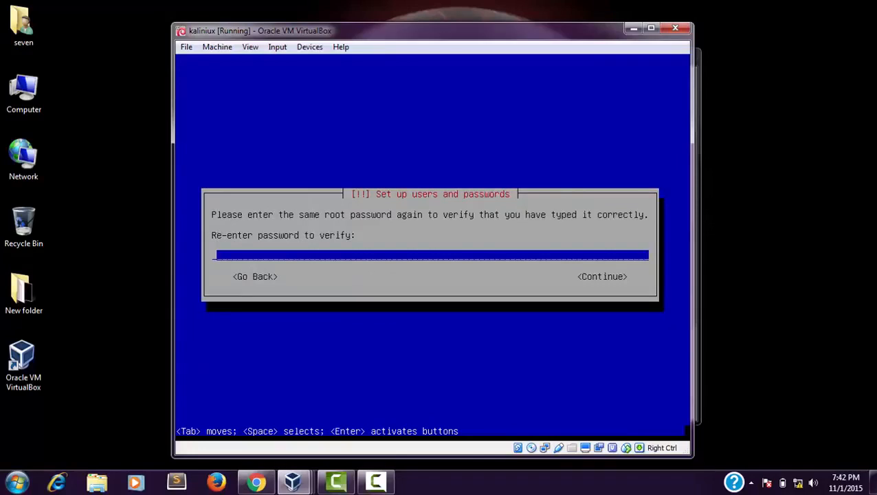
{"action": "type", "text": "*****"}
{"action": "key", "text": "Tab"}
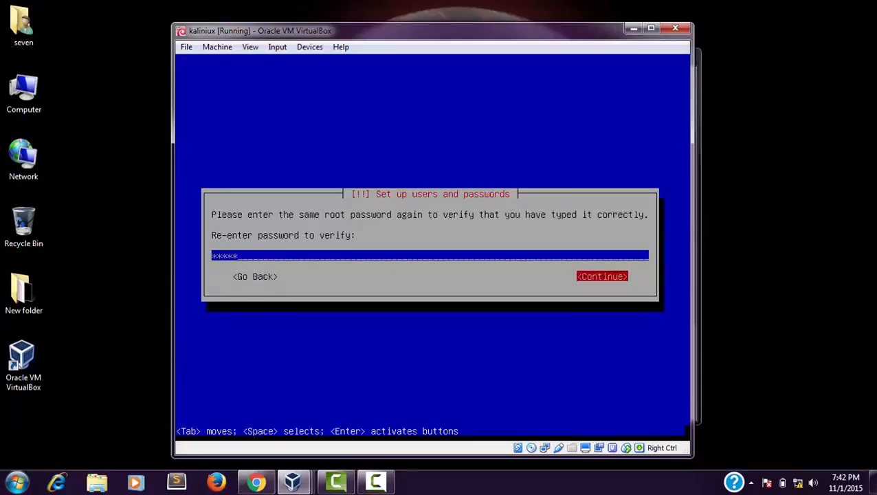
{"action": "key", "text": "Return"}
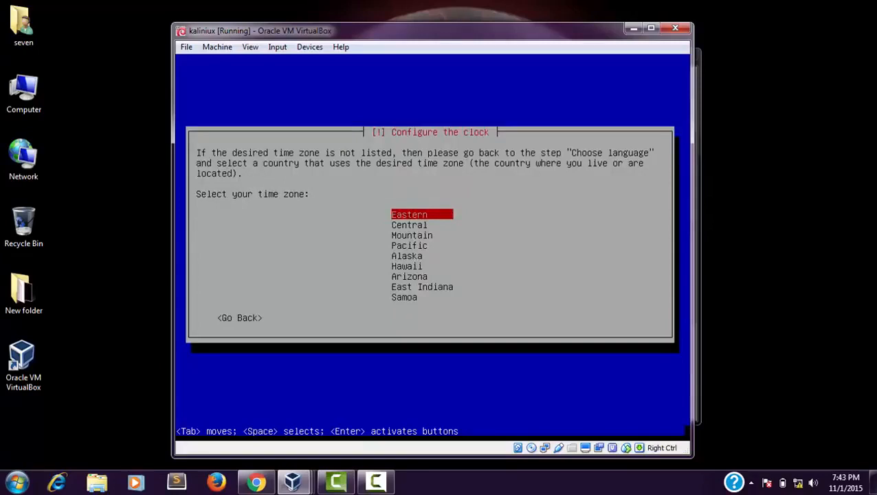
- Set the time zone to Eastern and choose guided partitioning of the entire SCSI3 (sda) VBOX hard disk
{"action": "key", "text": "Return"}
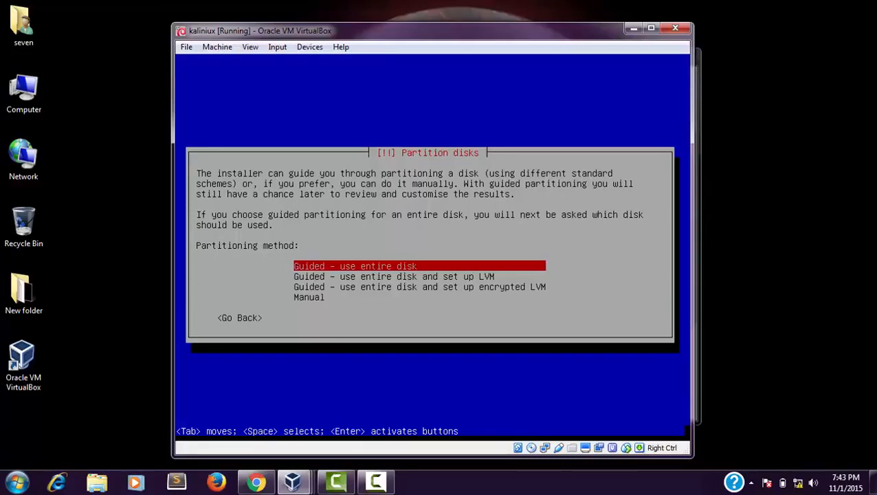
{"action": "key", "text": "Return"}
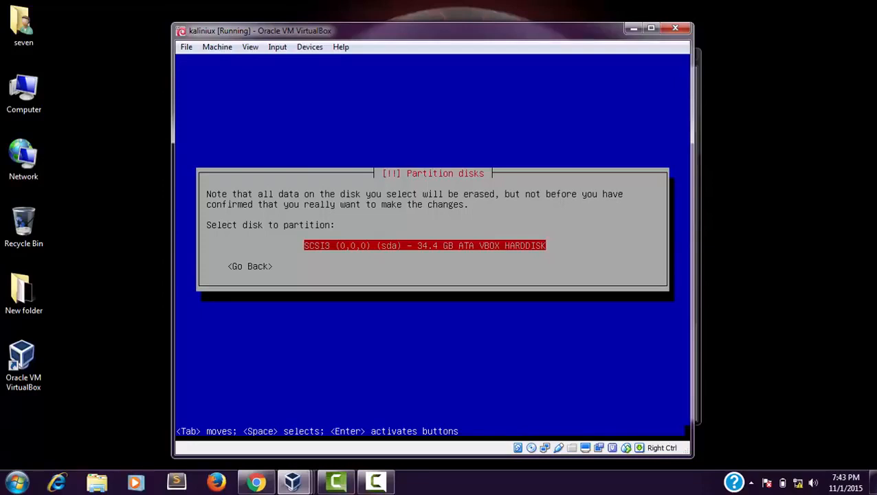
{"action": "key", "text": "Return"}
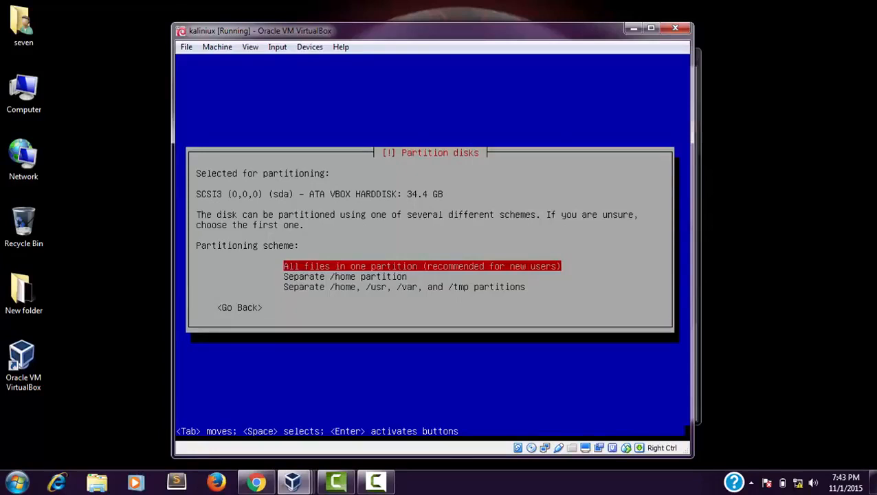
- Go through the partitioning schemes and choose All files in one partition (recommended for new users)
{"action": "key", "text": "Down"}
{"action": "key", "text": "Down"}
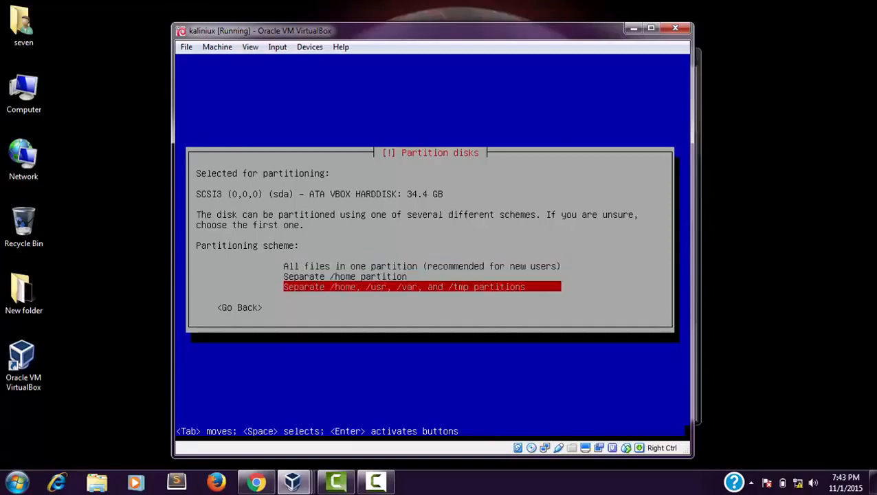
{"action": "key", "text": "Up"}
{"action": "key", "text": "Down"}
{"action": "key", "text": "Up"}
{"action": "key", "text": "Up"}
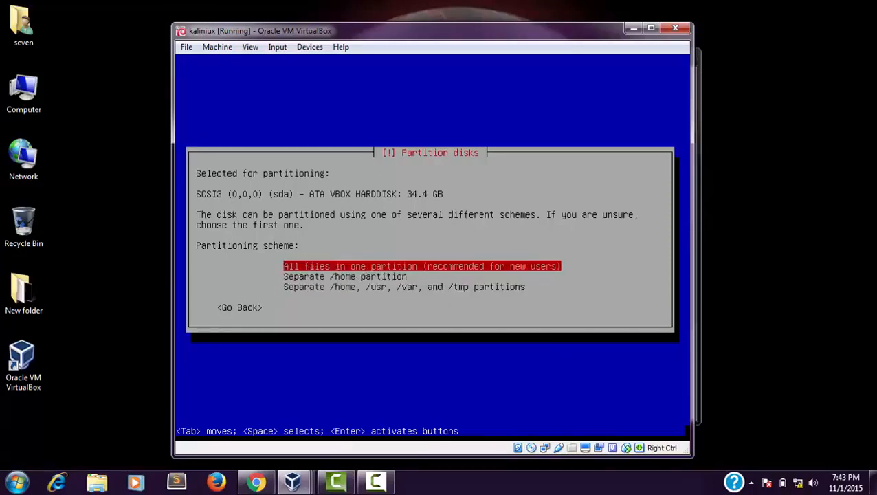
{"action": "key", "text": "Down"}
{"action": "key", "text": "Down"}
{"action": "key", "text": "Up"}
{"action": "key", "text": "Down"}
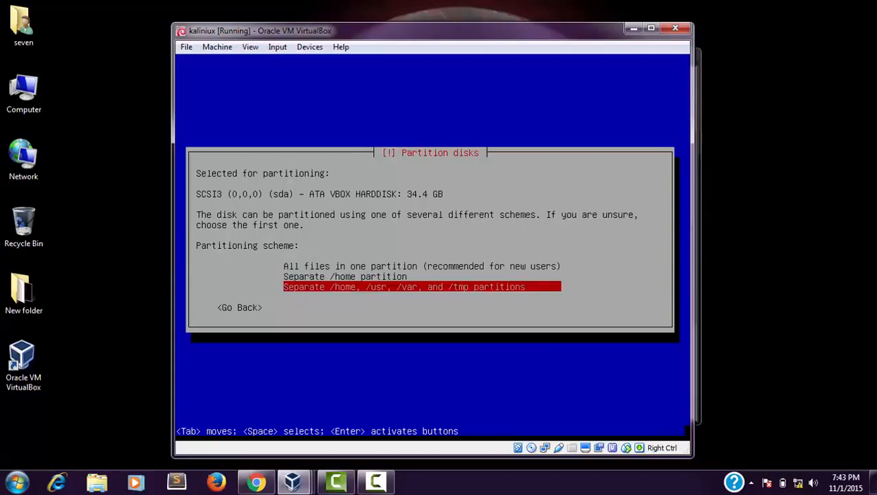
{"action": "key", "text": "Up"}
{"action": "key", "text": "Up"}
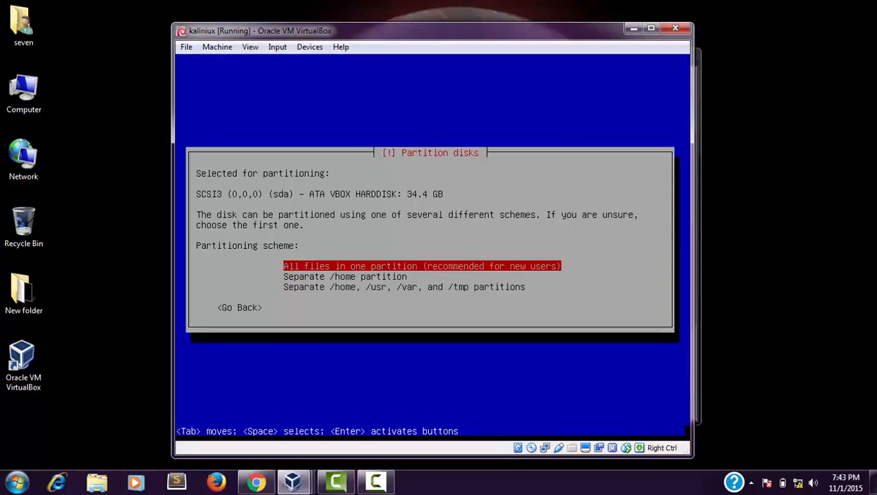
{"action": "key", "text": "Return"}
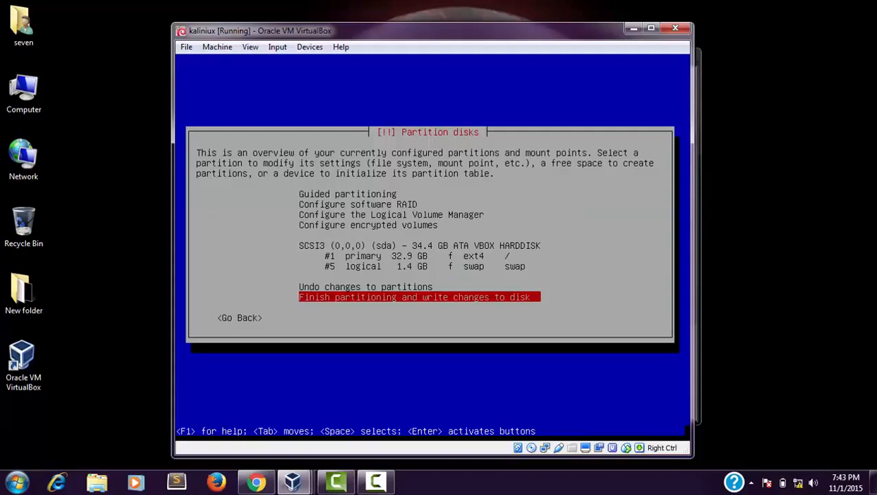
- Examine the primary and swap partitions and the finishing options in the partition overview
{"action": "key", "text": "Up"}
{"action": "key", "text": "Up"}
{"action": "key", "text": "Up"}
{"action": "key", "text": "Up"}
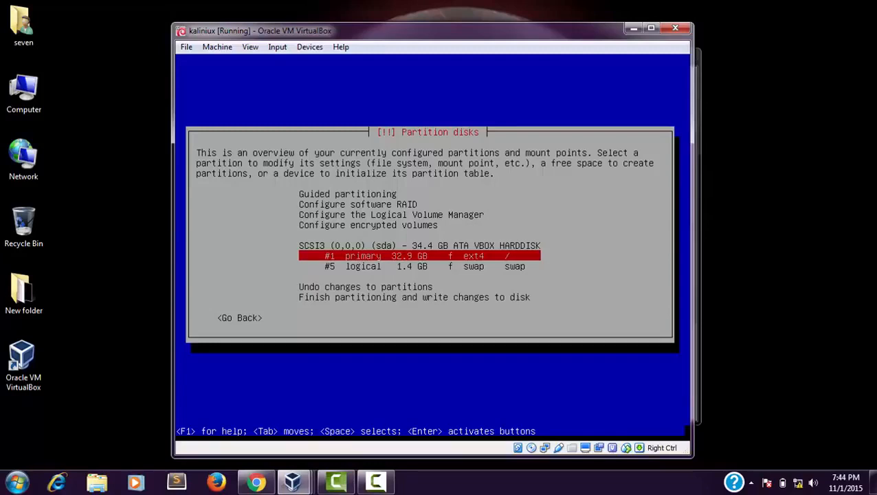
{"action": "key", "text": "Down"}
{"action": "key", "text": "Down"}
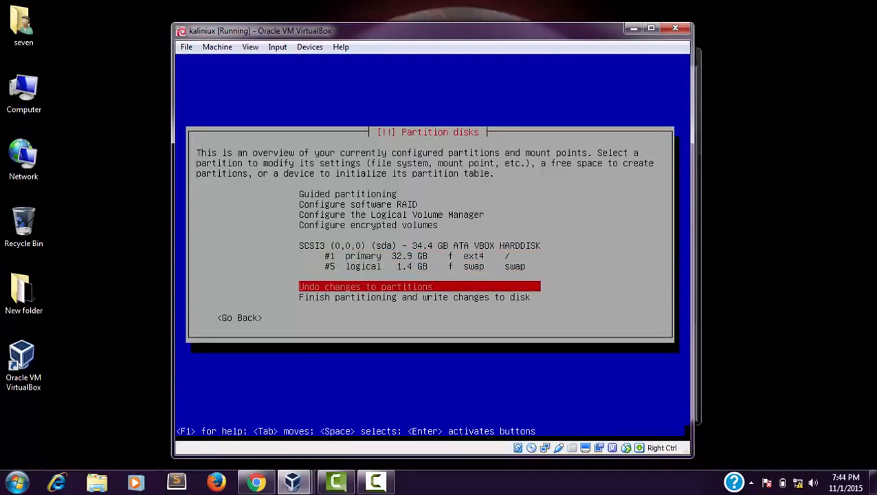
{"action": "key", "text": "Down"}
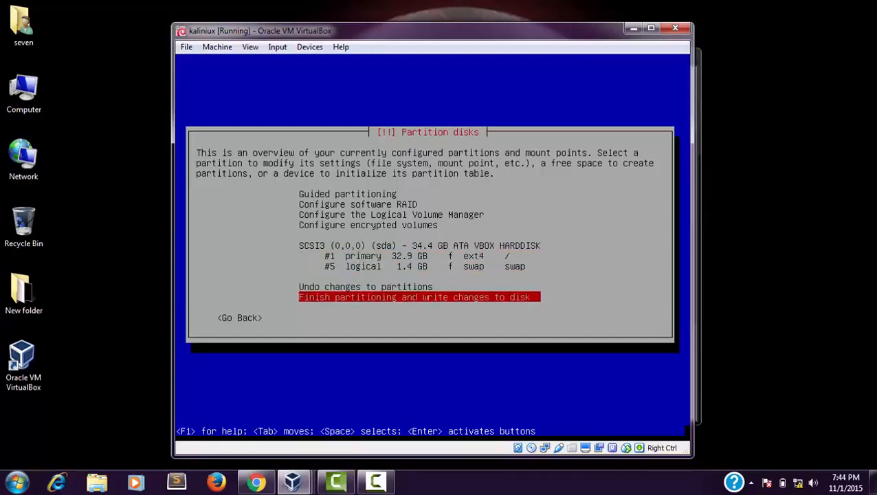
{"action": "key", "text": "Up"}
{"action": "key", "text": "Up"}
{"action": "key", "text": "Up"}
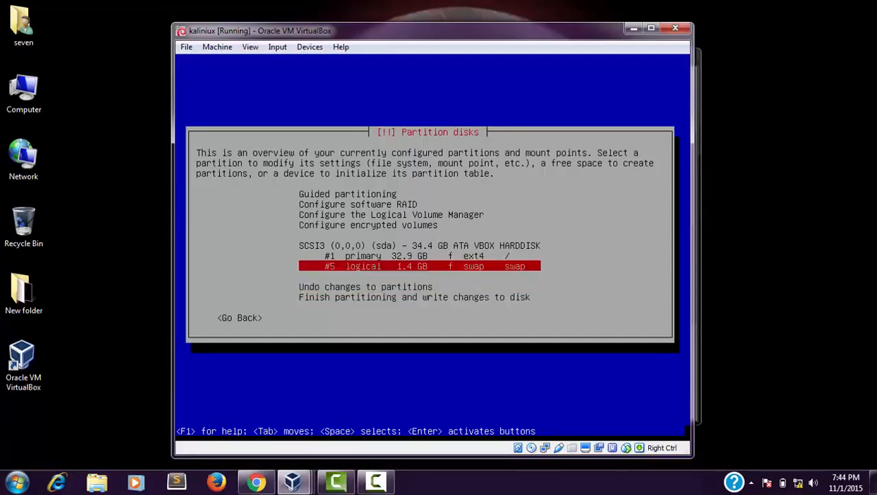
{"action": "key", "text": "Down"}
{"action": "key", "text": "Up"}
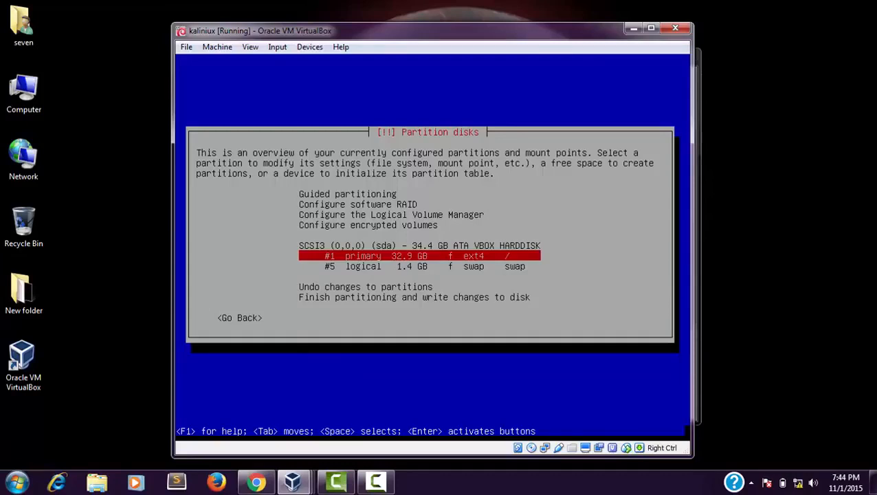
{"action": "key", "text": "Down"}
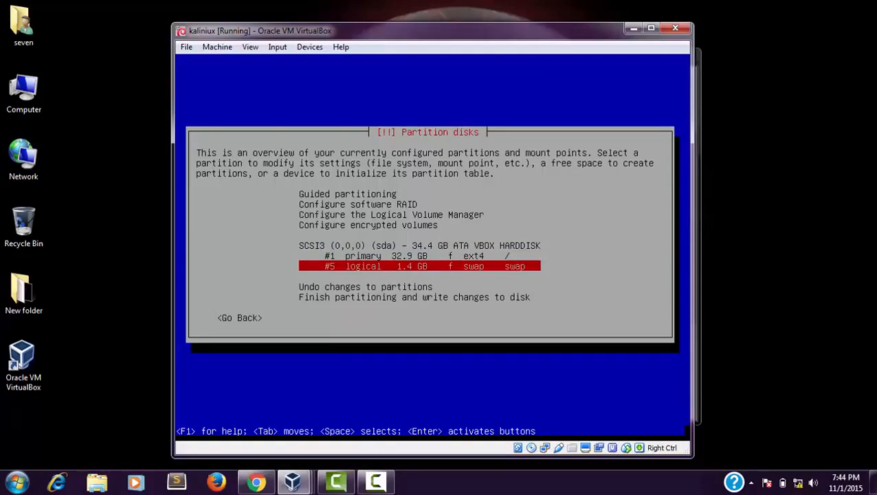
{"action": "key", "text": "Up"}
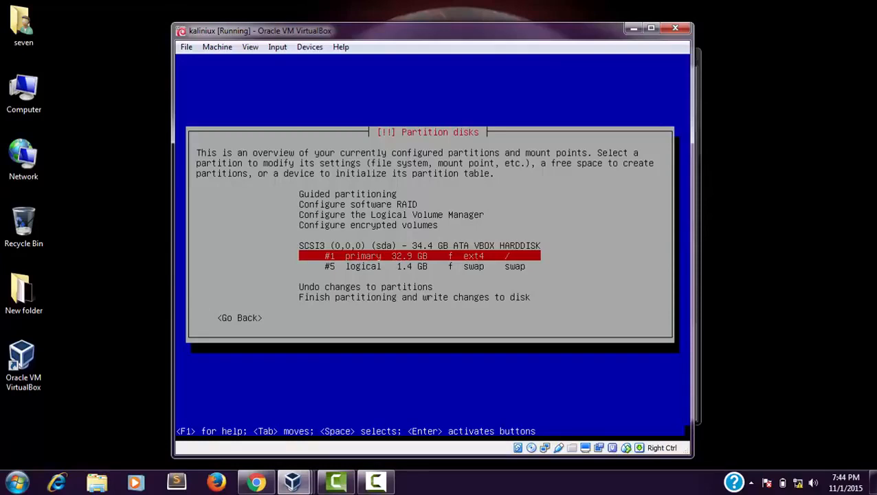
- Finish partitioning and confirm with Yes that the changes are written to the disk
{"action": "key", "text": "Down"}
{"action": "key", "text": "Down"}
{"action": "key", "text": "Down"}
{"action": "key", "text": "Down"}
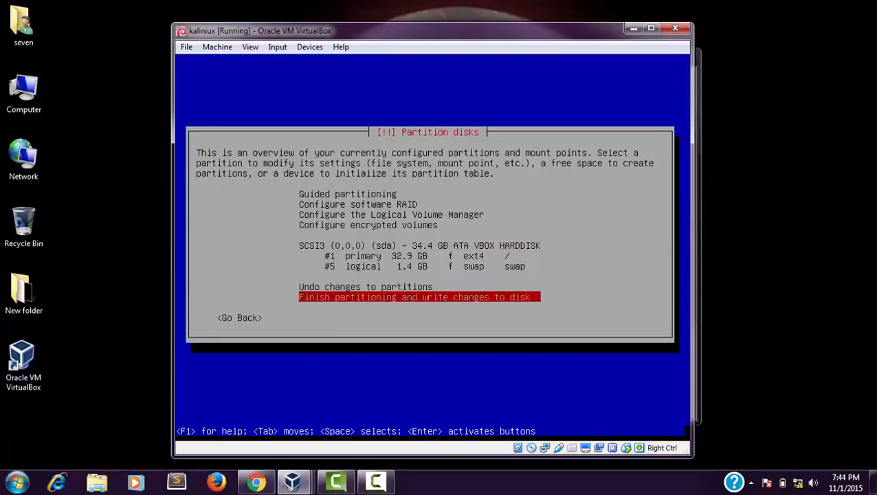
{"action": "key", "text": "Return"}
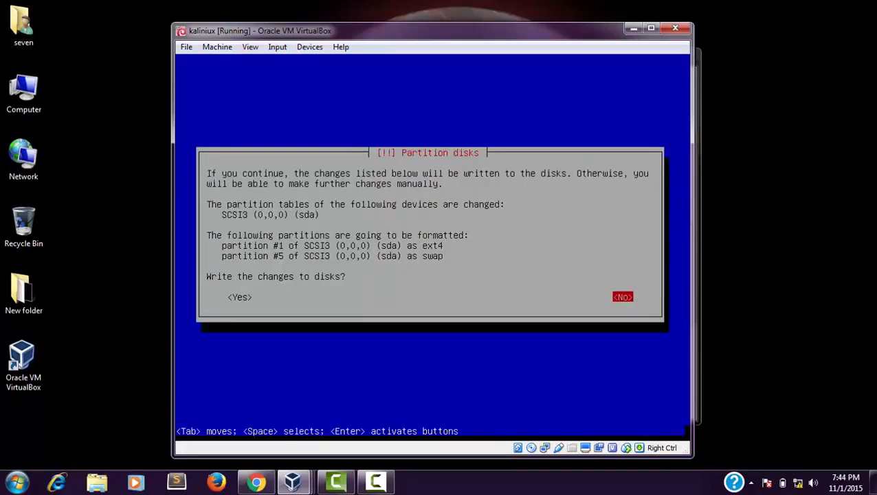
{"action": "key", "text": "Left"}
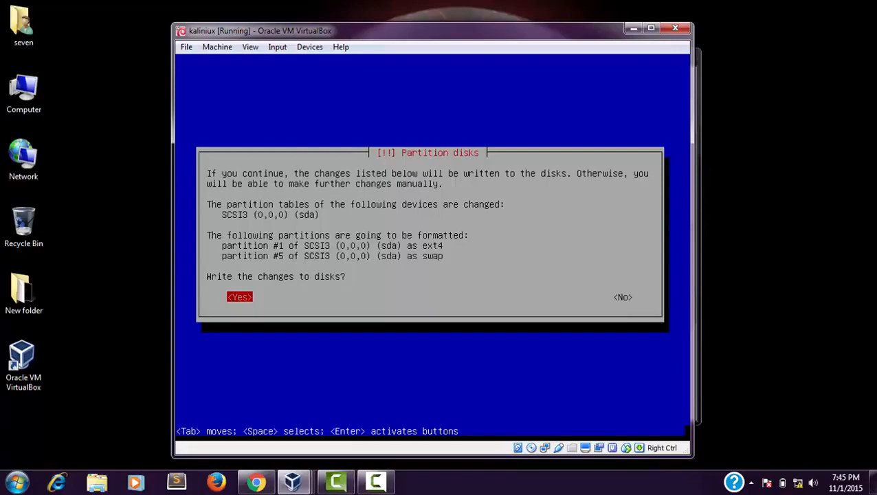
{"action": "key", "text": "Tab"}
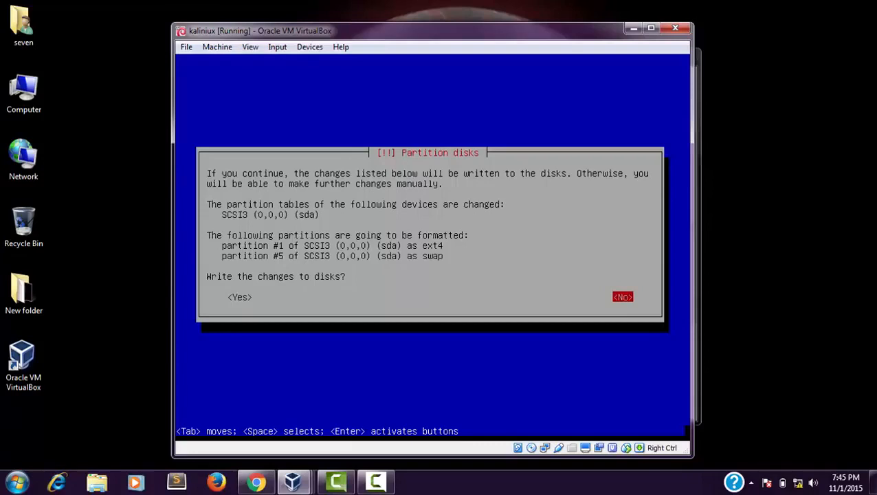
{"action": "key", "text": "Tab"}
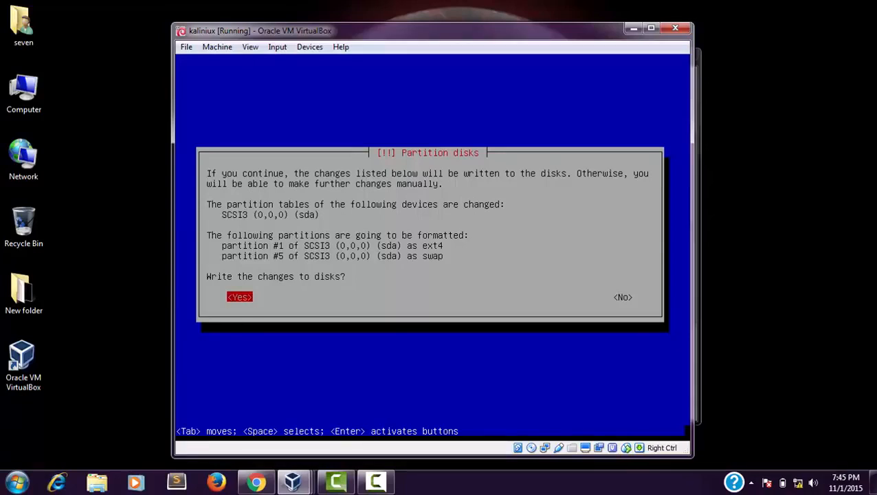
{"action": "key", "text": "Return"}
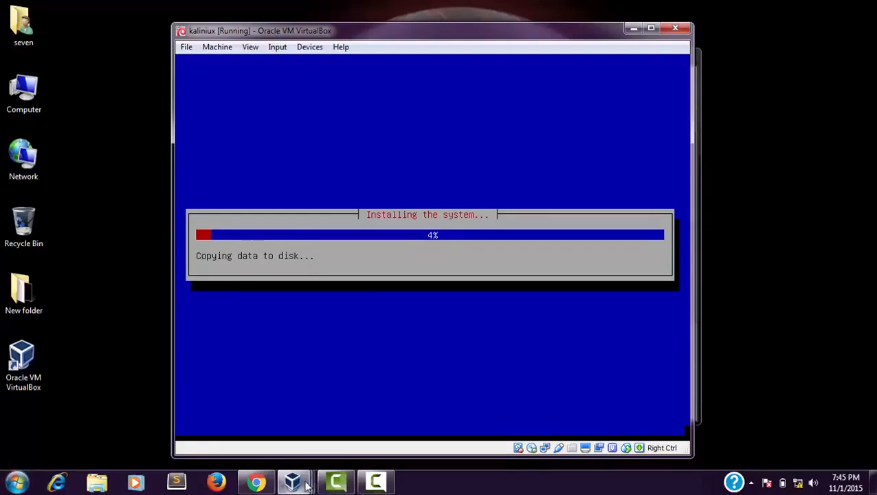
{"action": "mouse_move", "coordinate": [308, 485]}
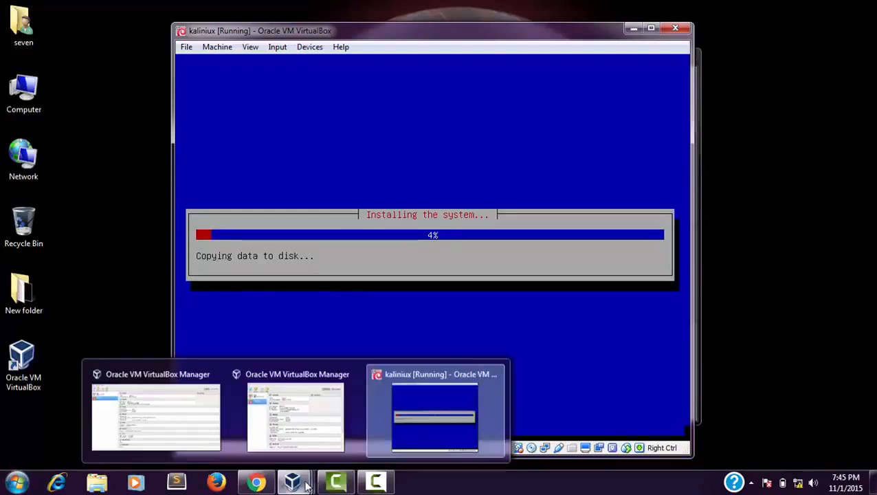
{"action": "left_click", "coordinate": [375, 484]}
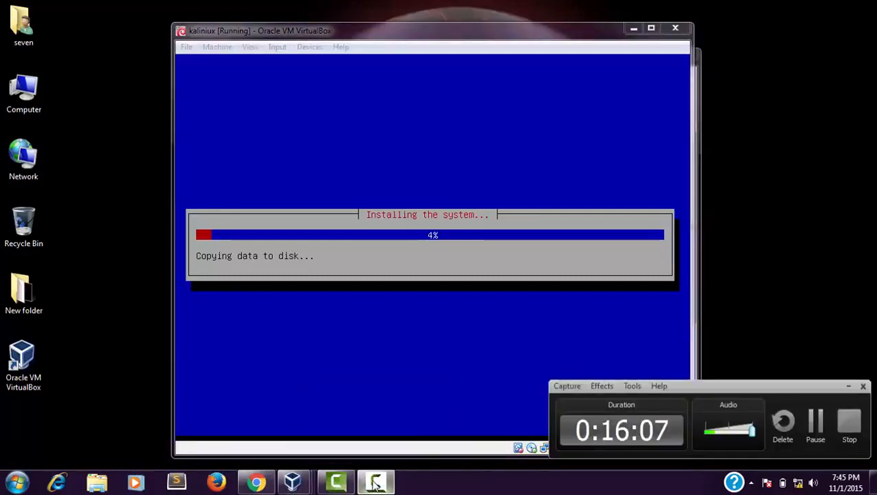